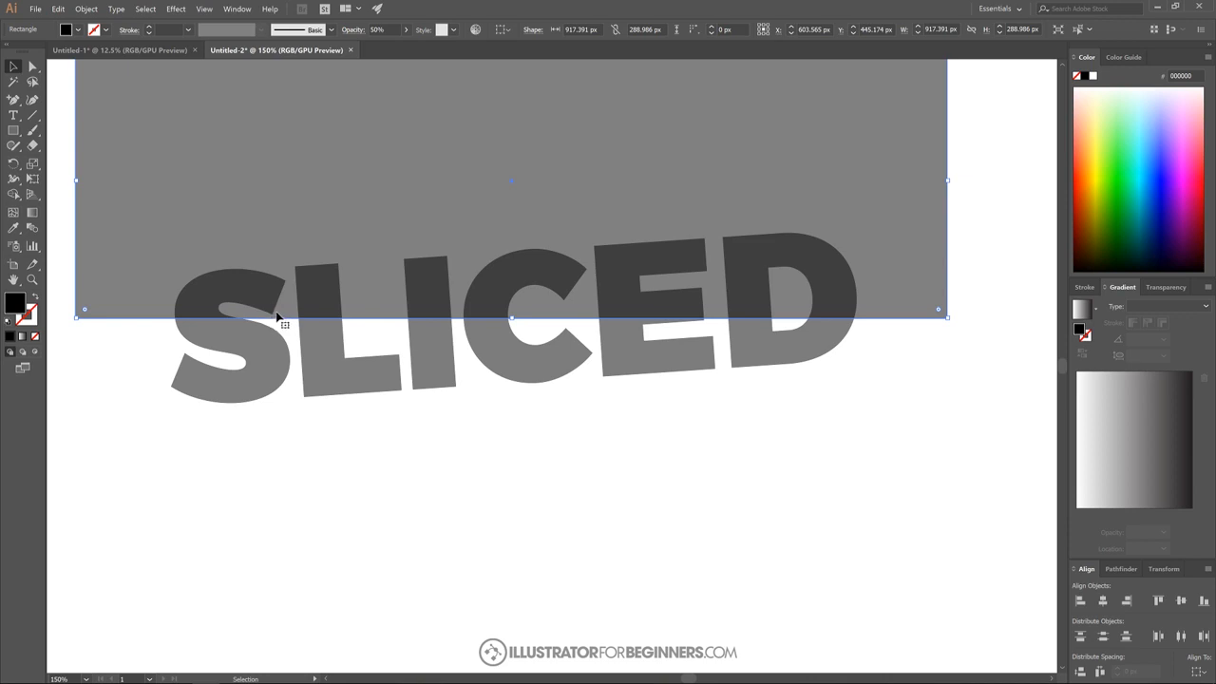
- Extend the rectangle's bottom edge down to meet the corner of the E's middle arm, making it about 292 px high
{"action": "scroll", "coordinate": [701, 328], "scroll_direction": "up", "scroll_amount": 3}
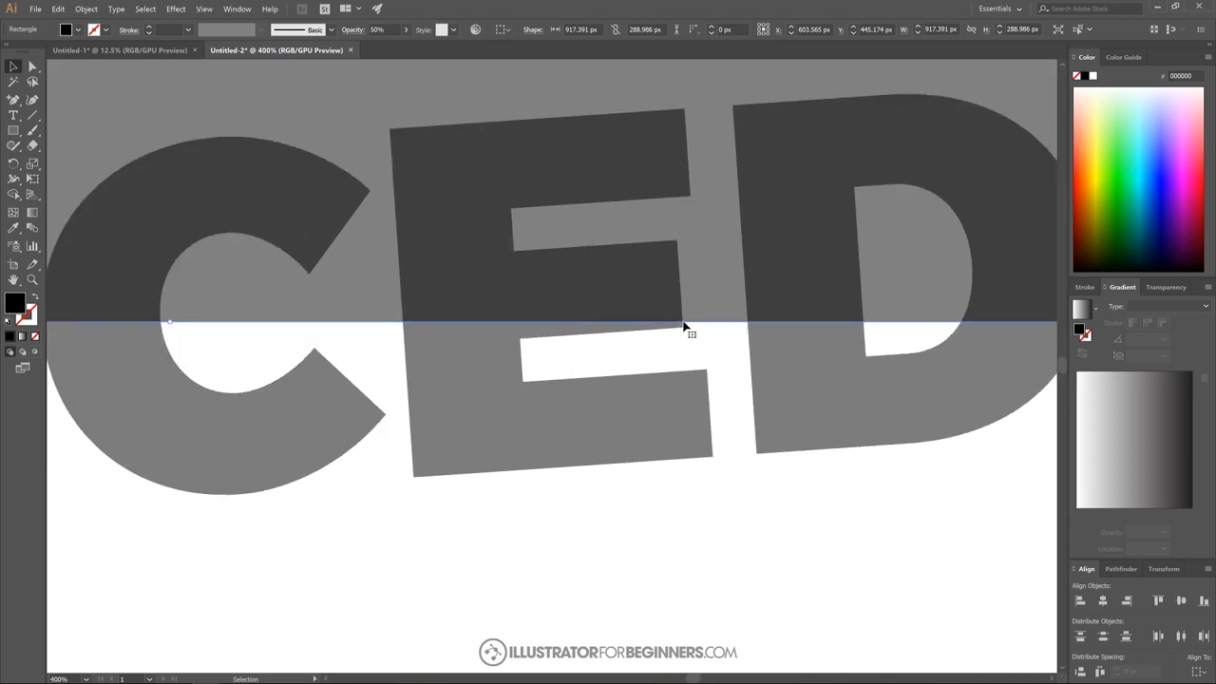
{"action": "scroll", "coordinate": [562, 353], "scroll_direction": "down", "scroll_amount": 2}
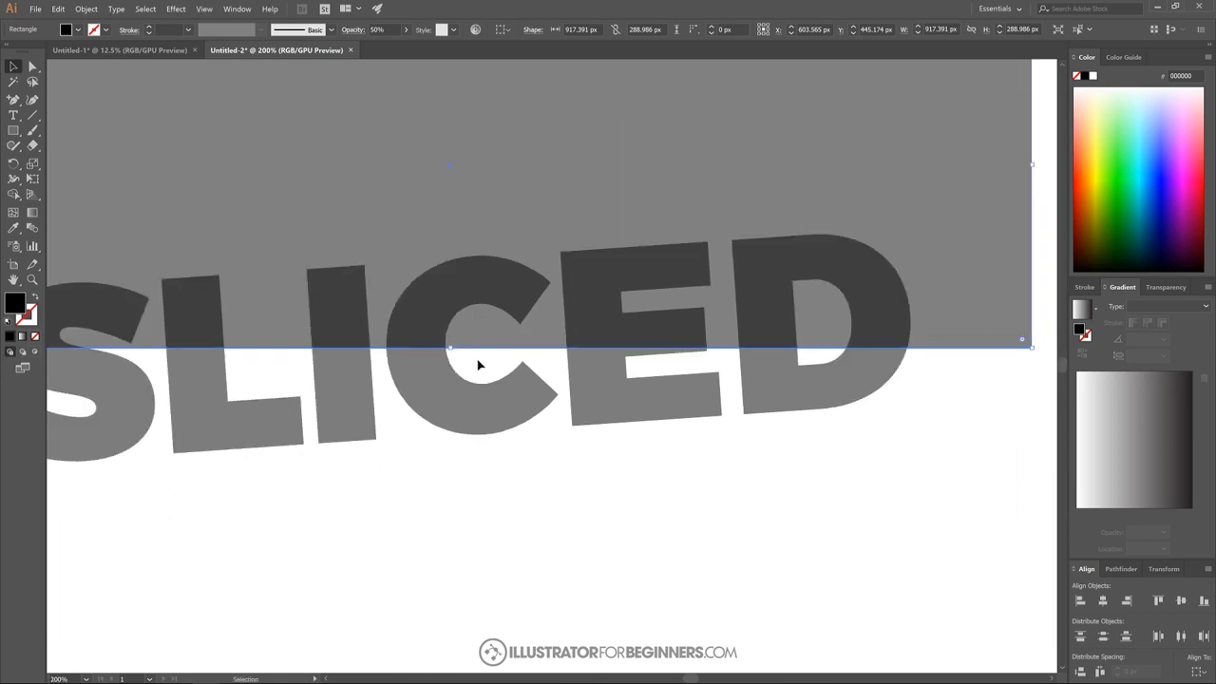
{"action": "left_click_drag", "start_coordinate": [451, 348], "coordinate": [452, 349]}
{"action": "scroll", "coordinate": [730, 351], "scroll_direction": "up", "scroll_amount": 3}
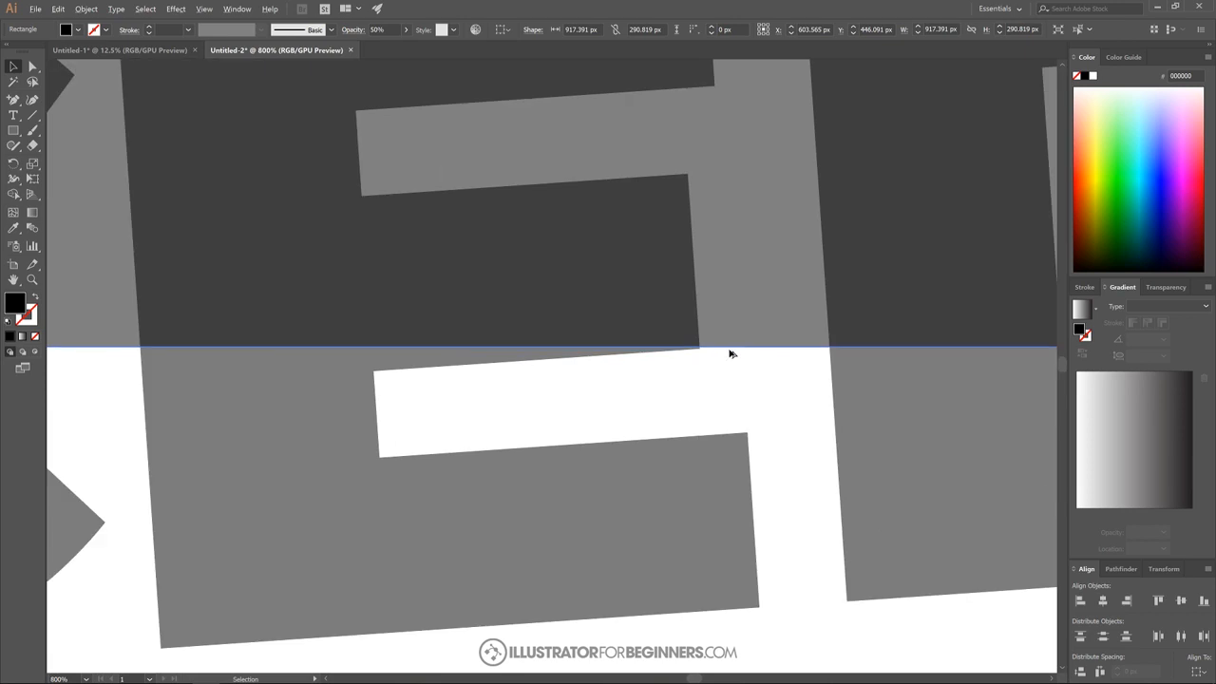
{"action": "scroll", "coordinate": [561, 358], "scroll_direction": "down", "scroll_amount": 2}
{"action": "scroll", "coordinate": [320, 355], "scroll_direction": "left", "scroll_amount": 2}
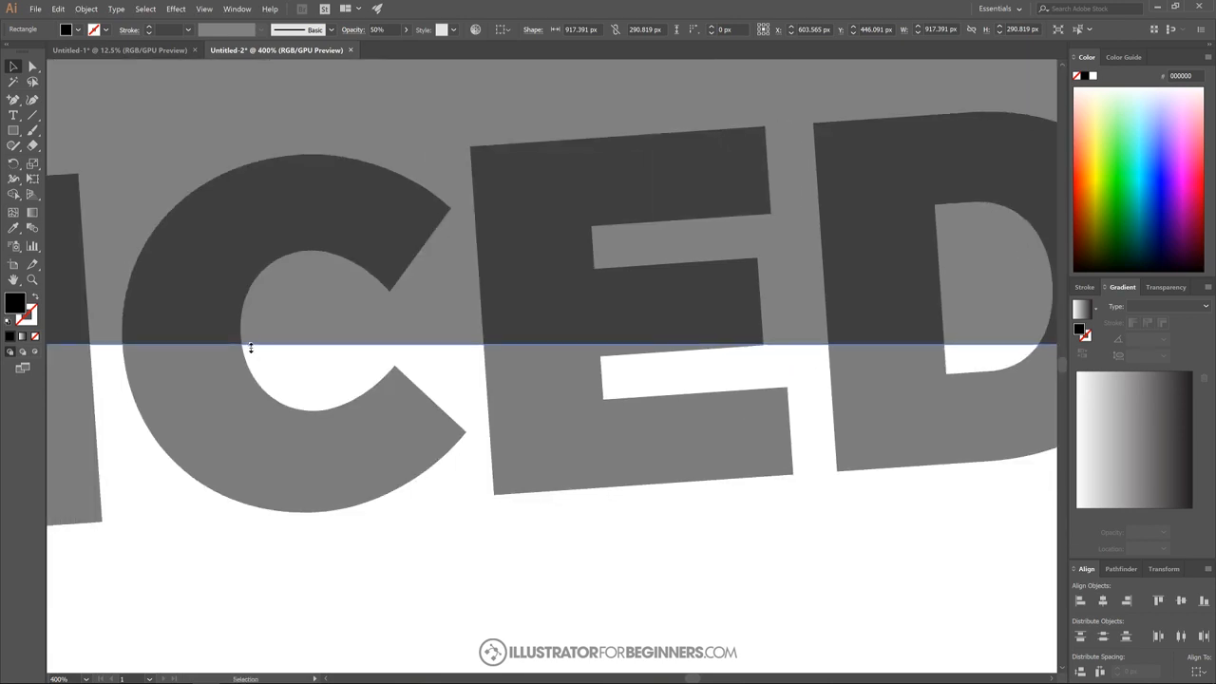
{"action": "left_click_drag", "start_coordinate": [250, 349], "coordinate": [251, 351]}
{"action": "scroll", "coordinate": [337, 388], "scroll_direction": "down", "scroll_amount": 3}
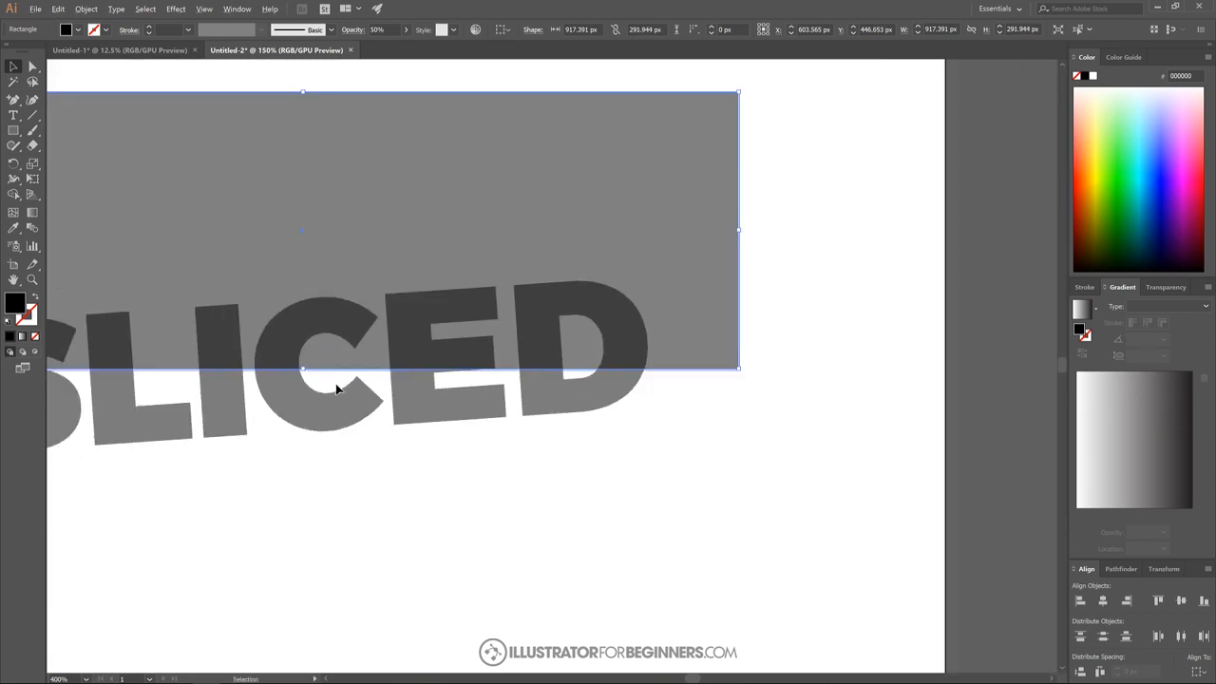
- Select the rectangle and lettering, and remove the D's inner area and the excess rectangle around the letters with the Shape Builder tool
{"action": "scroll", "coordinate": [336, 388], "scroll_direction": "down", "scroll_amount": 1}
{"action": "scroll", "coordinate": [282, 421], "scroll_direction": "left", "scroll_amount": 3}
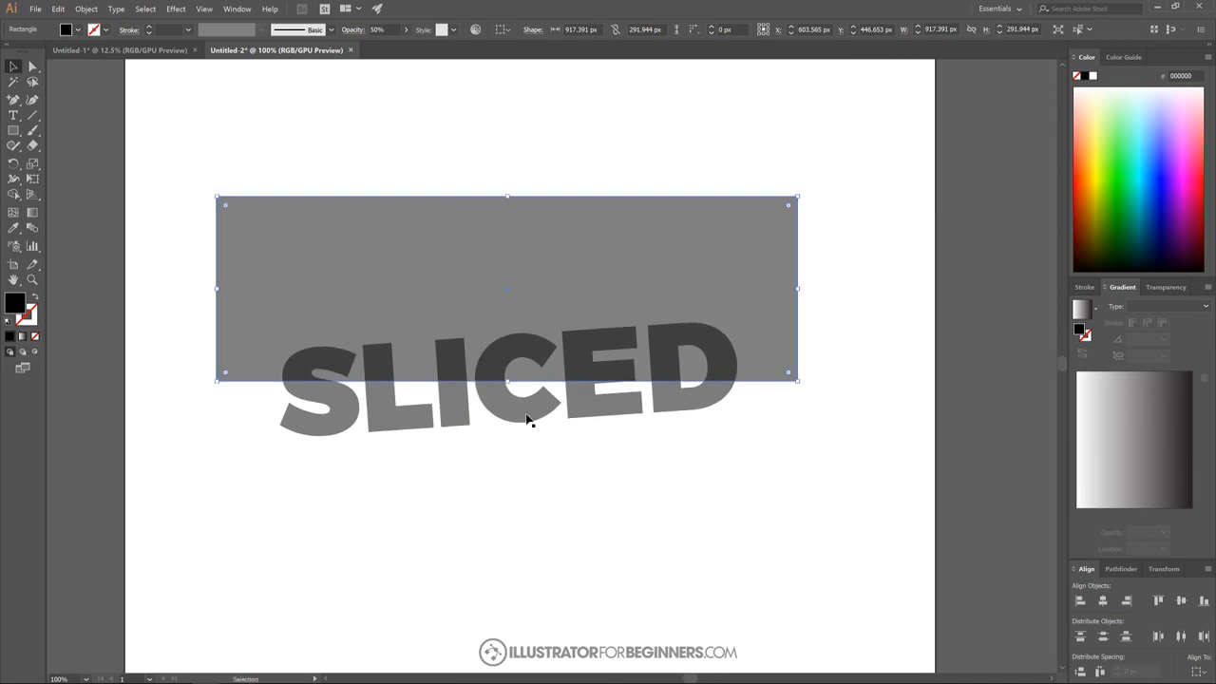
{"action": "left_click_drag", "start_coordinate": [846, 490], "coordinate": [162, 154]}
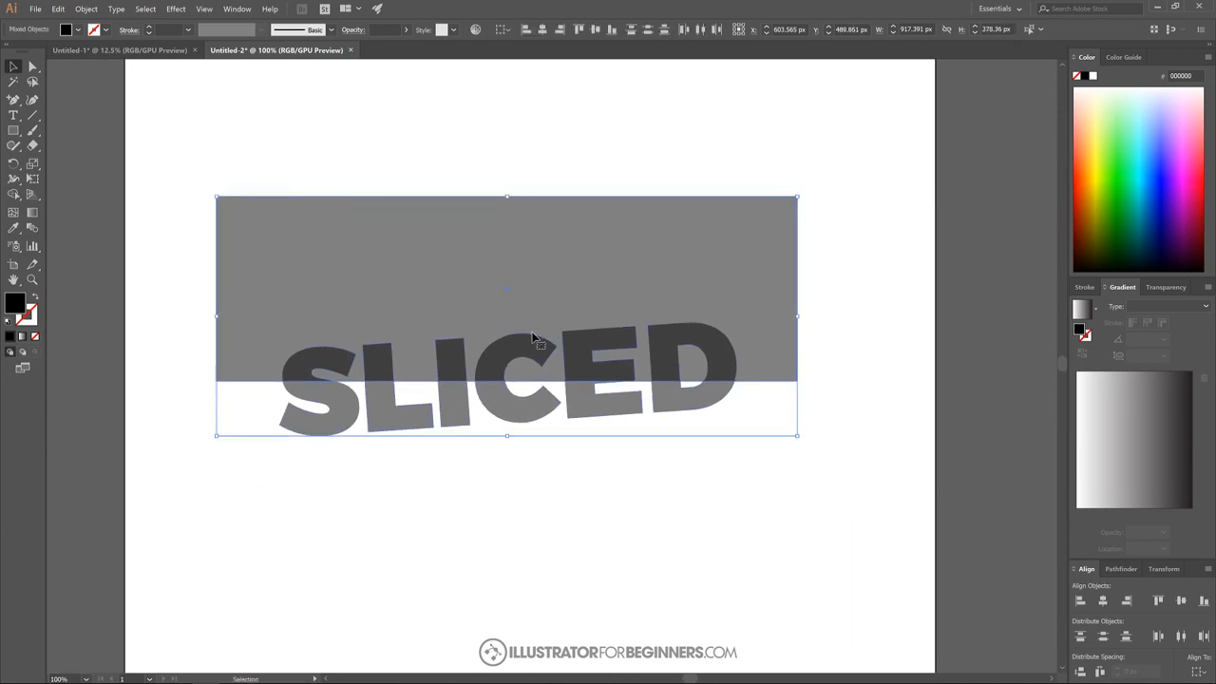
{"action": "key", "text": "space"}
{"action": "left_click_drag", "start_coordinate": [531, 450], "coordinate": [555, 415]}
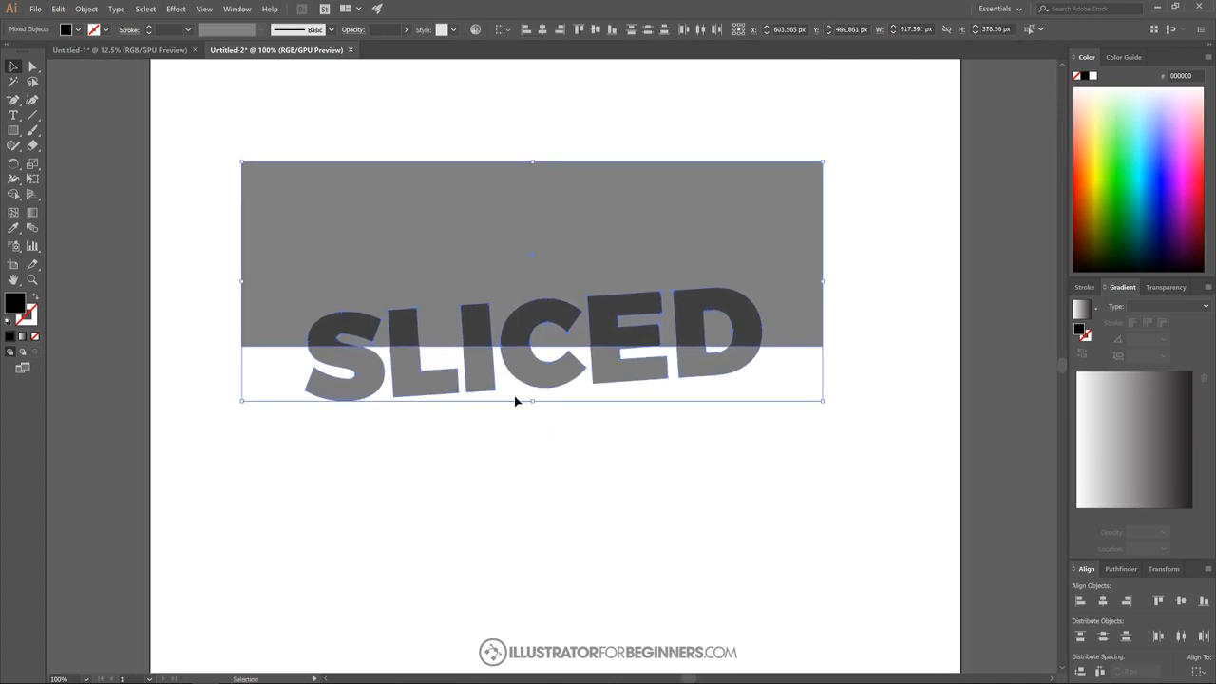
{"action": "left_click", "coordinate": [13, 196]}
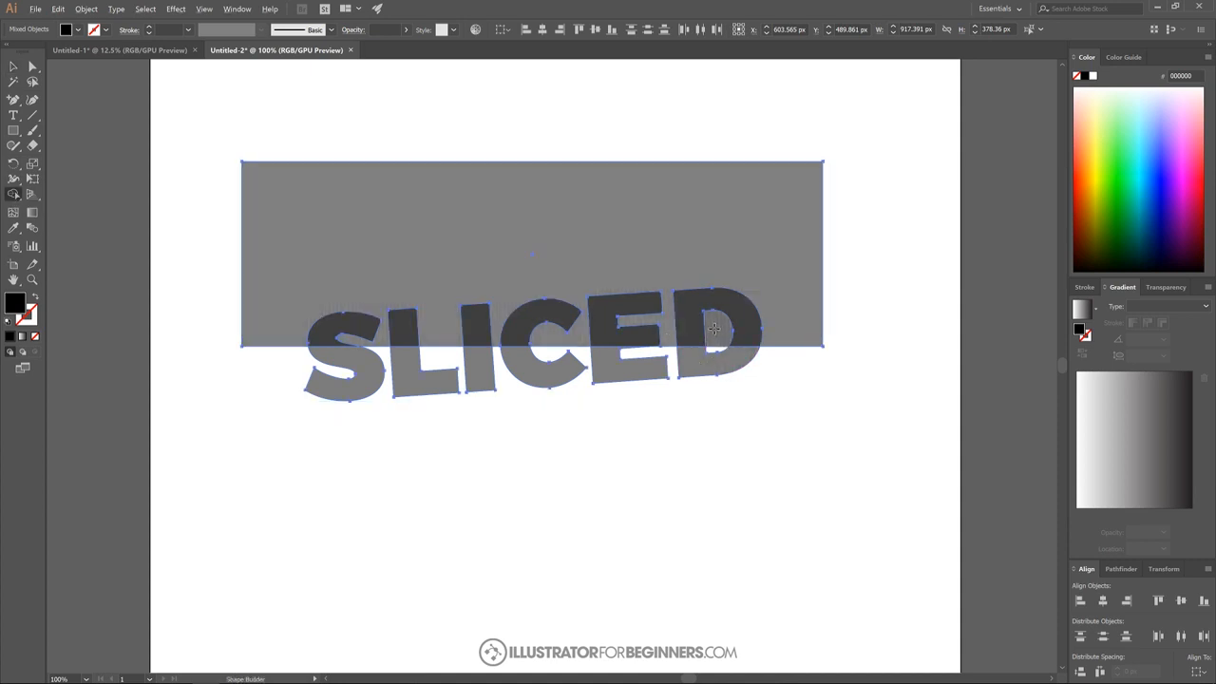
{"action": "left_click", "coordinate": [715, 327]}
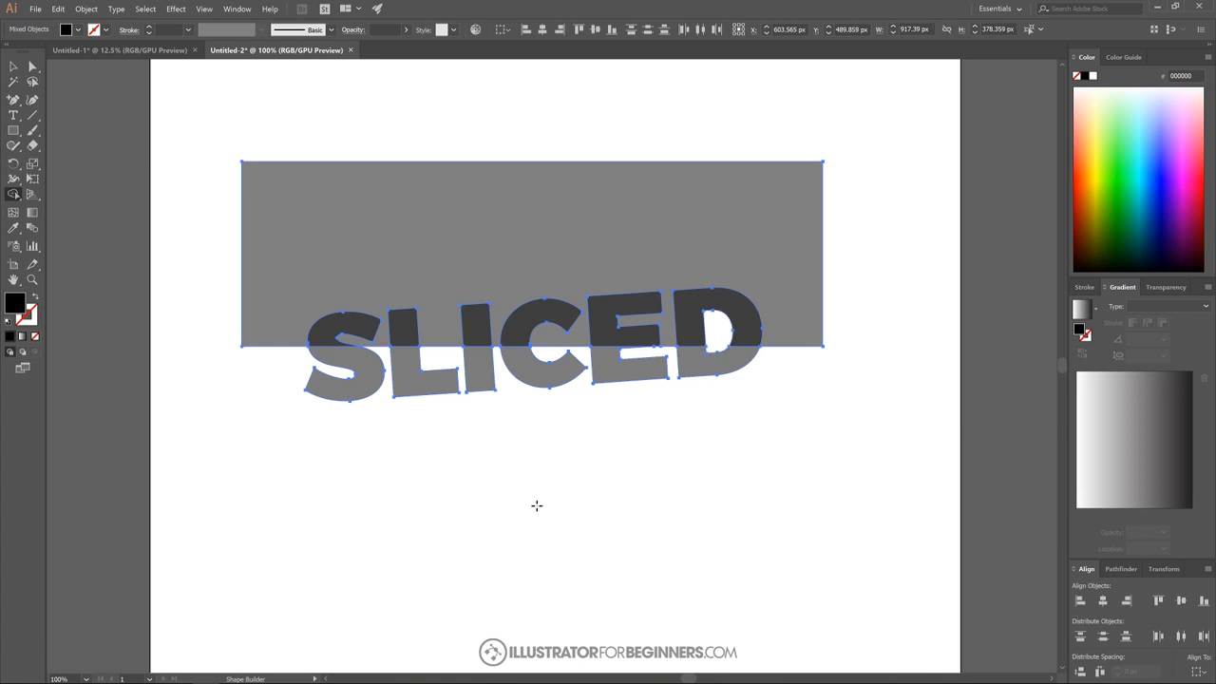
{"action": "left_click", "coordinate": [426, 201], "text": "alt"}
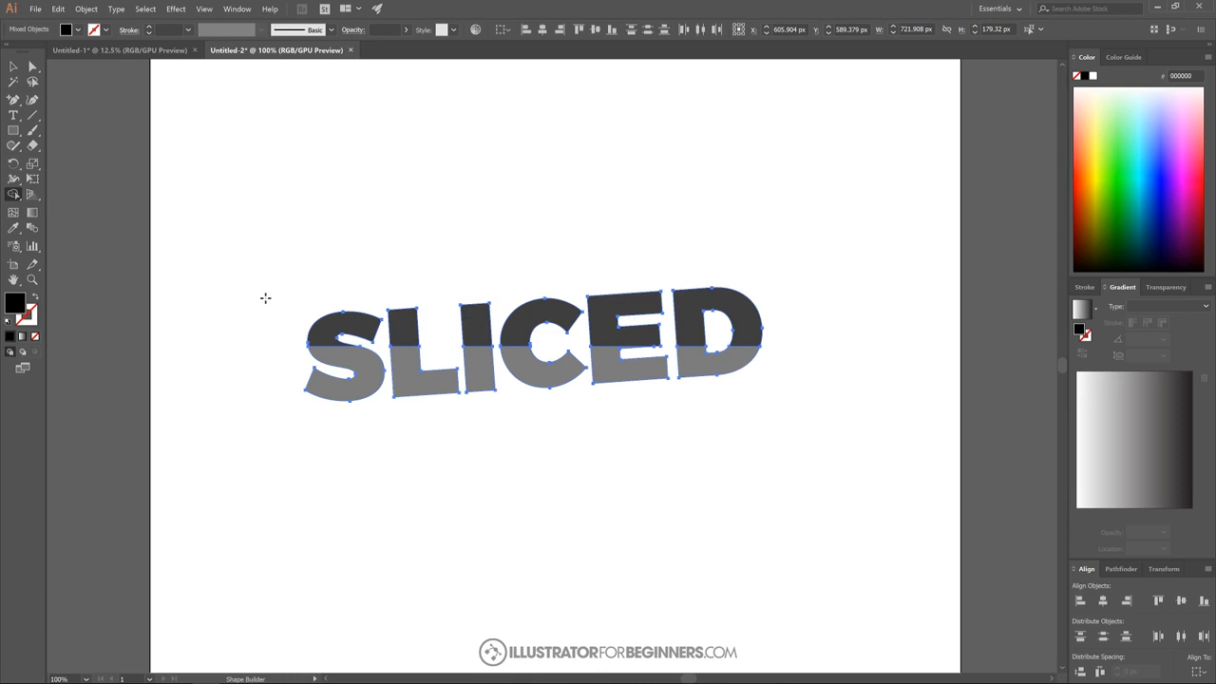
- Try to merge the upper letter halves with the Shape Builder tool and undo the merge
{"action": "mouse_move", "coordinate": [274, 312]}
{"action": "left_mouse_down"}
{"action": "mouse_move", "coordinate": [474, 325]}
{"action": "mouse_move", "coordinate": [688, 305]}
{"action": "left_mouse_up"}
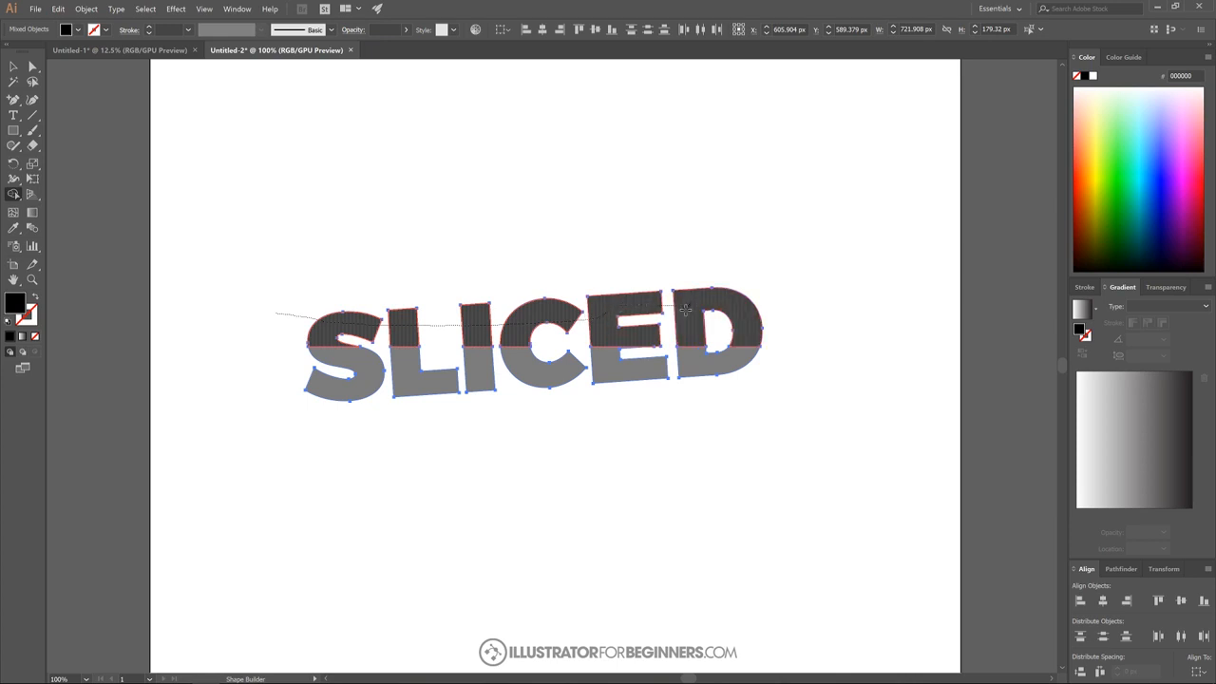
{"action": "left_click_drag", "start_coordinate": [686, 310], "coordinate": [719, 324]}
{"action": "key", "text": "v"}
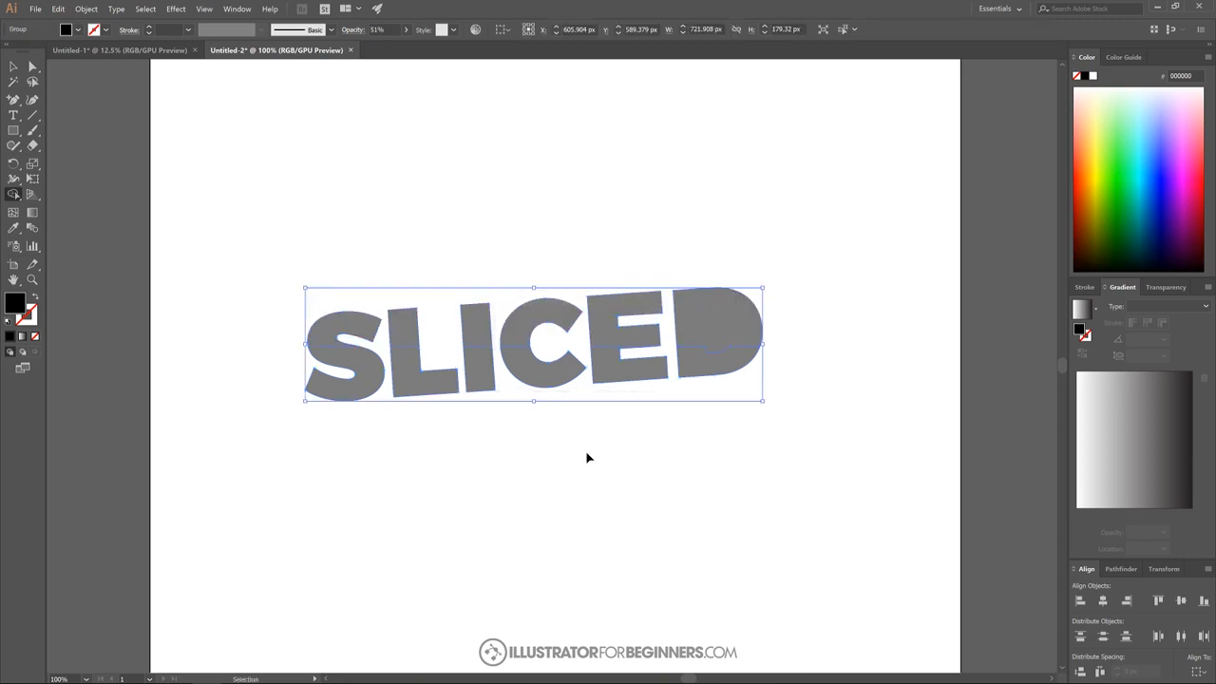
{"action": "key", "text": "ctrl+z"}
- Merge the upper letter halves together and the lower letter halves together with the Shape Builder tool, and deselect the artwork
{"action": "mouse_move", "coordinate": [266, 296]}
{"action": "left_mouse_down"}
{"action": "mouse_move", "coordinate": [421, 330]}
{"action": "mouse_move", "coordinate": [732, 301]}
{"action": "left_mouse_up"}
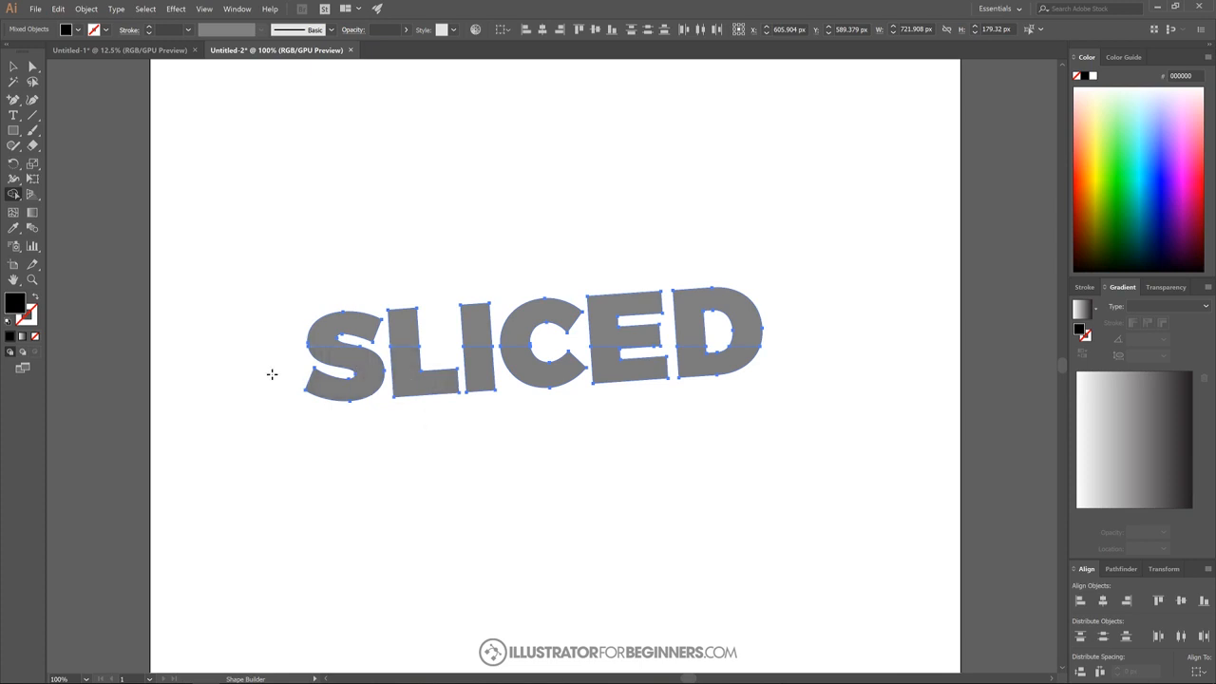
{"action": "left_click_drag", "start_coordinate": [272, 374], "coordinate": [741, 370]}
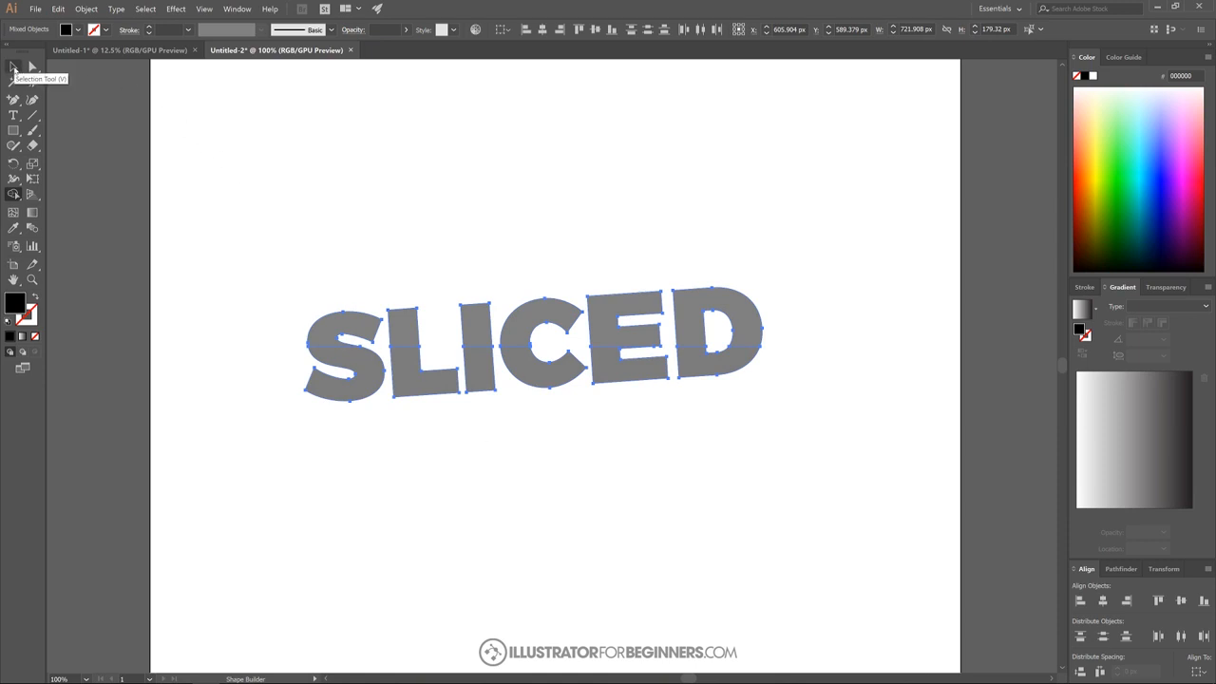
{"action": "left_click", "coordinate": [13, 69]}
{"action": "left_click", "coordinate": [654, 177]}
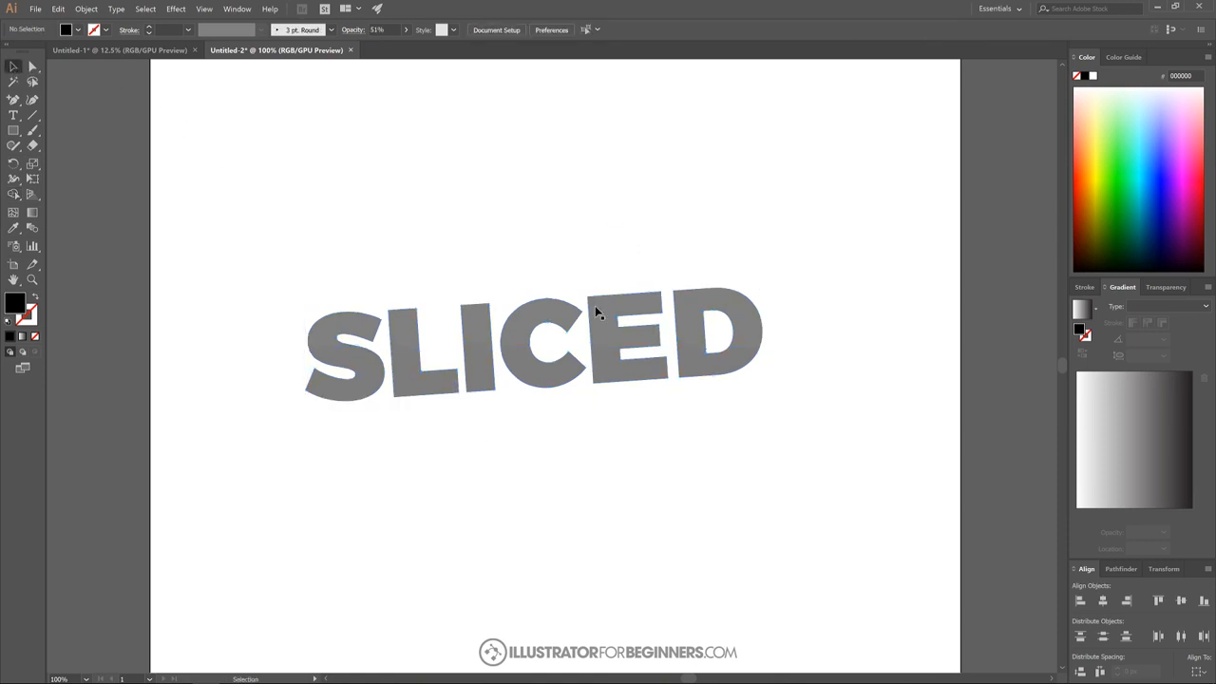
- Try moving the lower half of the lettering down and to the left, away from the upper half, and undo the move
{"action": "left_click_drag", "start_coordinate": [543, 389], "coordinate": [475, 406]}
{"action": "left_click", "coordinate": [456, 481]}
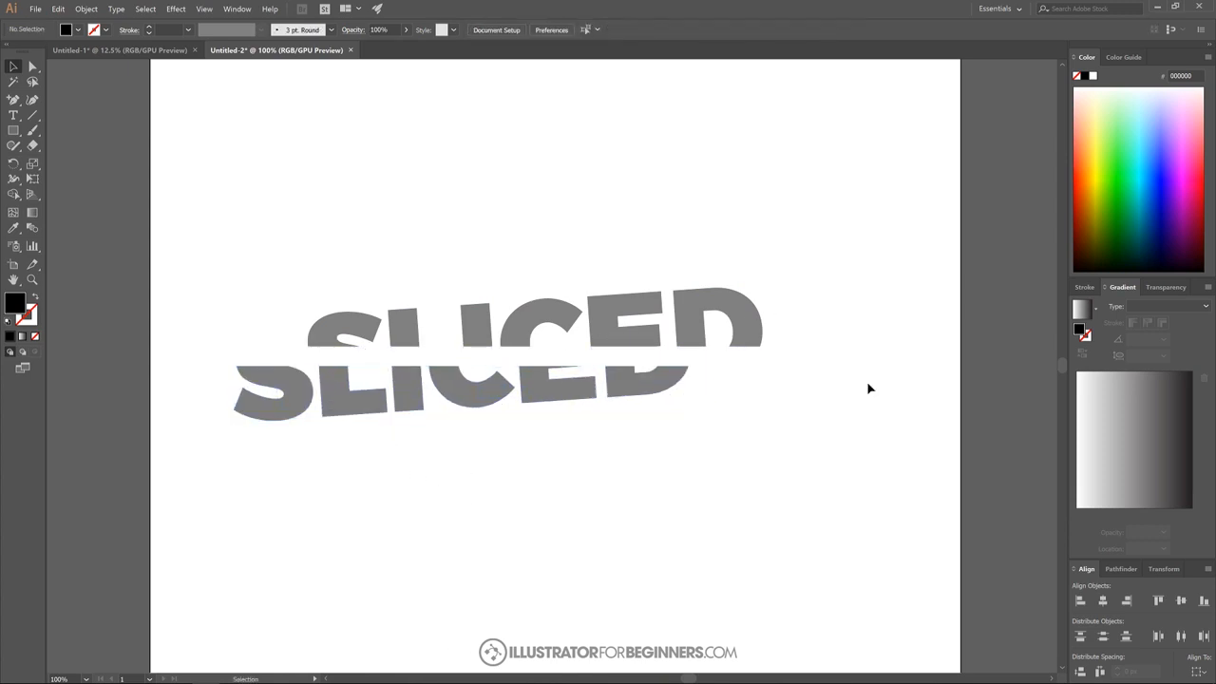
{"action": "key", "text": "ctrl+z"}
{"action": "key", "text": "ctrl+z"}
- Shift the lower half of SLICED horizontally about 11 px to the left along the cut line and deselect it
{"action": "scroll", "coordinate": [314, 359], "scroll_direction": "up", "scroll_amount": 4}
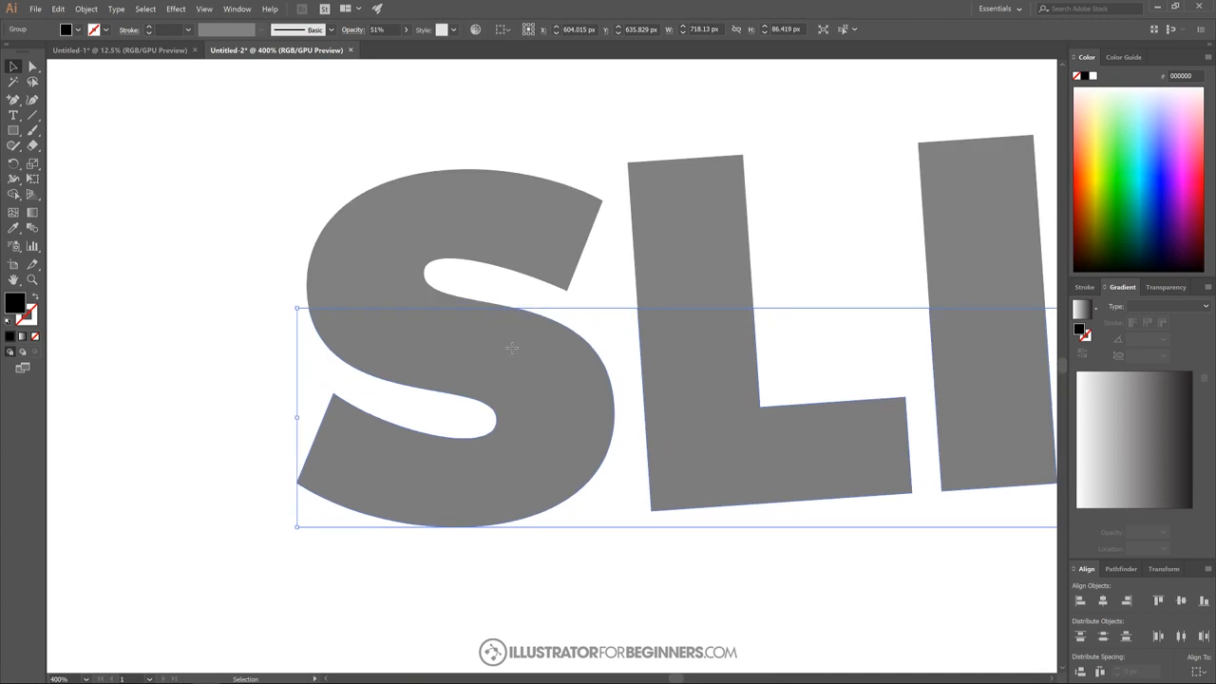
{"action": "left_click_drag", "start_coordinate": [512, 348], "coordinate": [483, 349]}
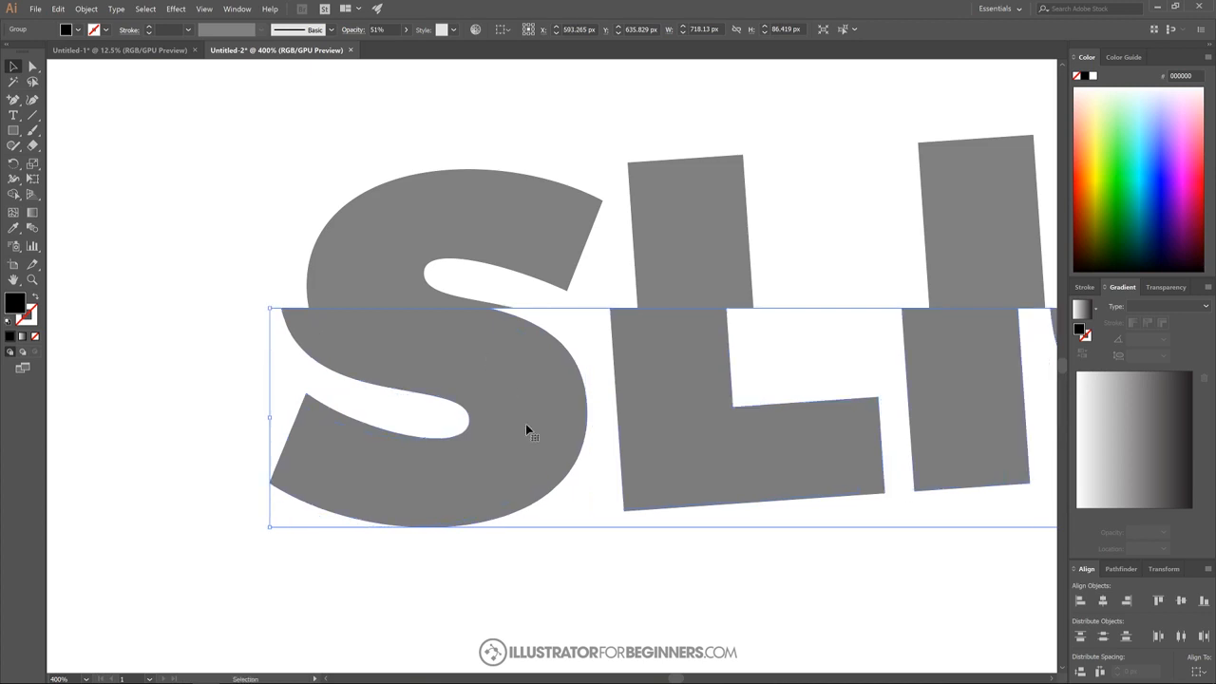
{"action": "scroll", "coordinate": [577, 475], "scroll_direction": "down", "scroll_amount": 2}
{"action": "scroll", "coordinate": [577, 475], "scroll_direction": "down", "scroll_amount": 3}
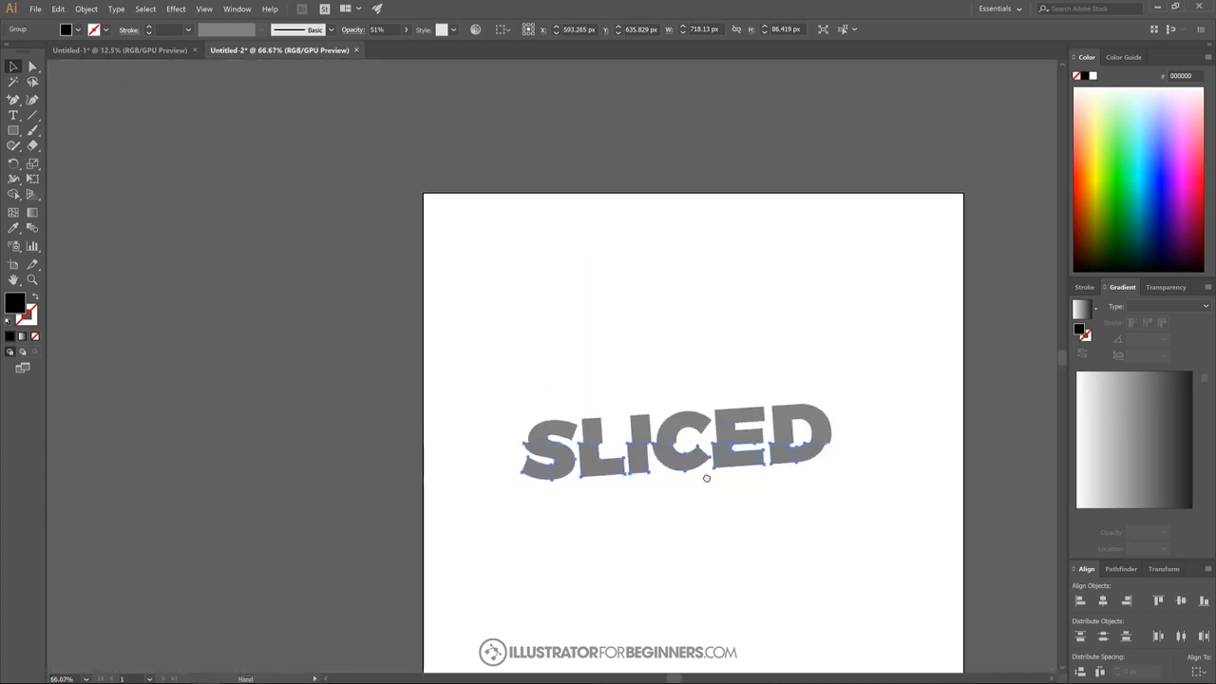
{"action": "left_click_drag", "start_coordinate": [706, 481], "coordinate": [602, 434]}
{"action": "scroll", "coordinate": [609, 454], "scroll_direction": "up", "scroll_amount": 1}
{"action": "left_click_drag", "start_coordinate": [390, 233], "coordinate": [414, 284]}
{"action": "left_click_drag", "start_coordinate": [551, 294], "coordinate": [524, 269]}
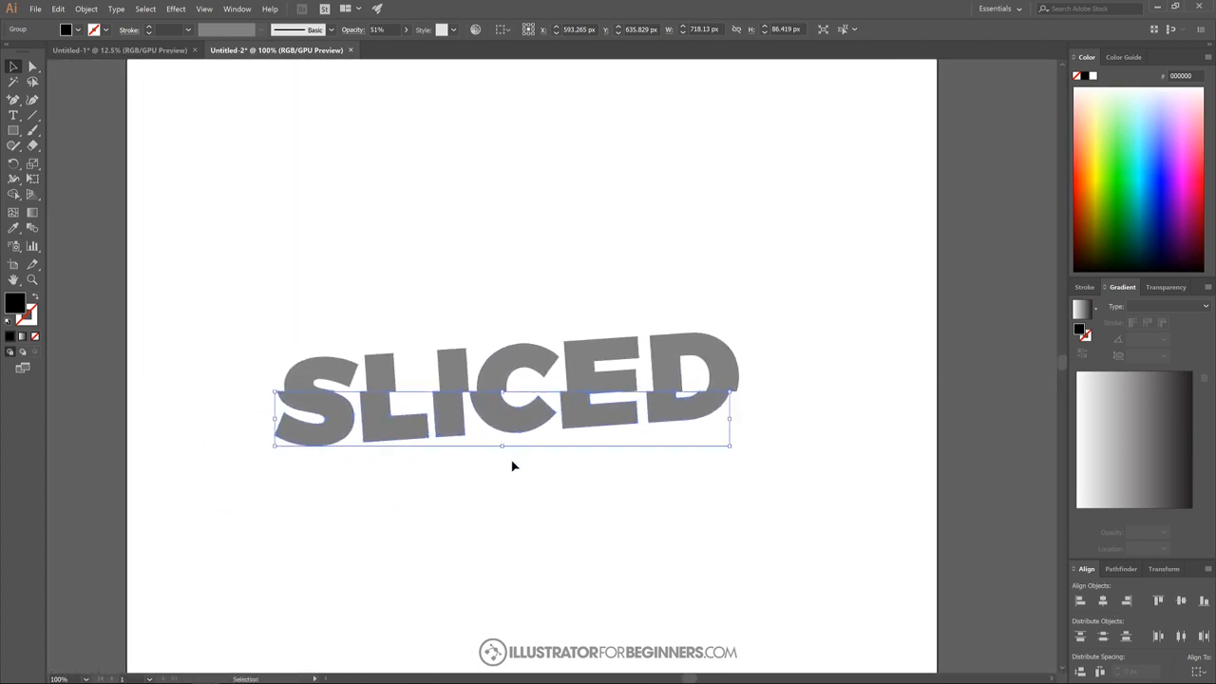
{"action": "left_click", "coordinate": [465, 520]}
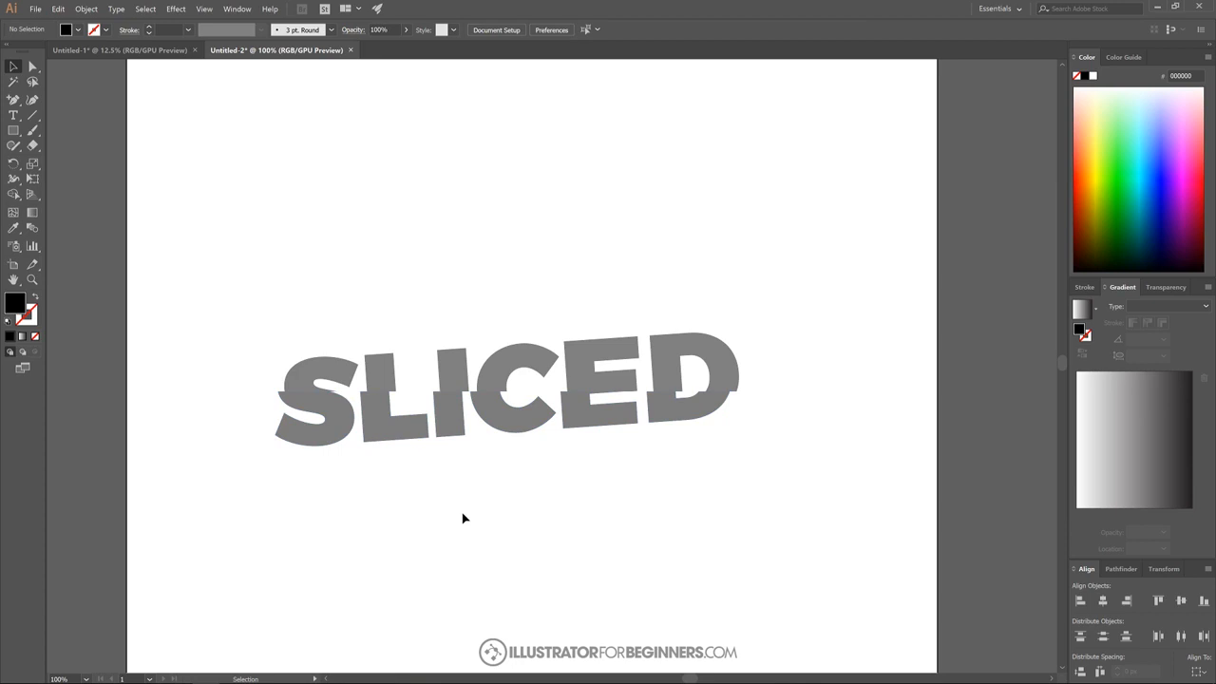
- Draw a 1312 × 1316 px rectangle covering the whole artboard and fill it with bright red
{"action": "scroll", "coordinate": [459, 492], "scroll_direction": "down", "scroll_amount": 2}
{"action": "scroll", "coordinate": [480, 483], "scroll_direction": "down", "scroll_amount": 1}
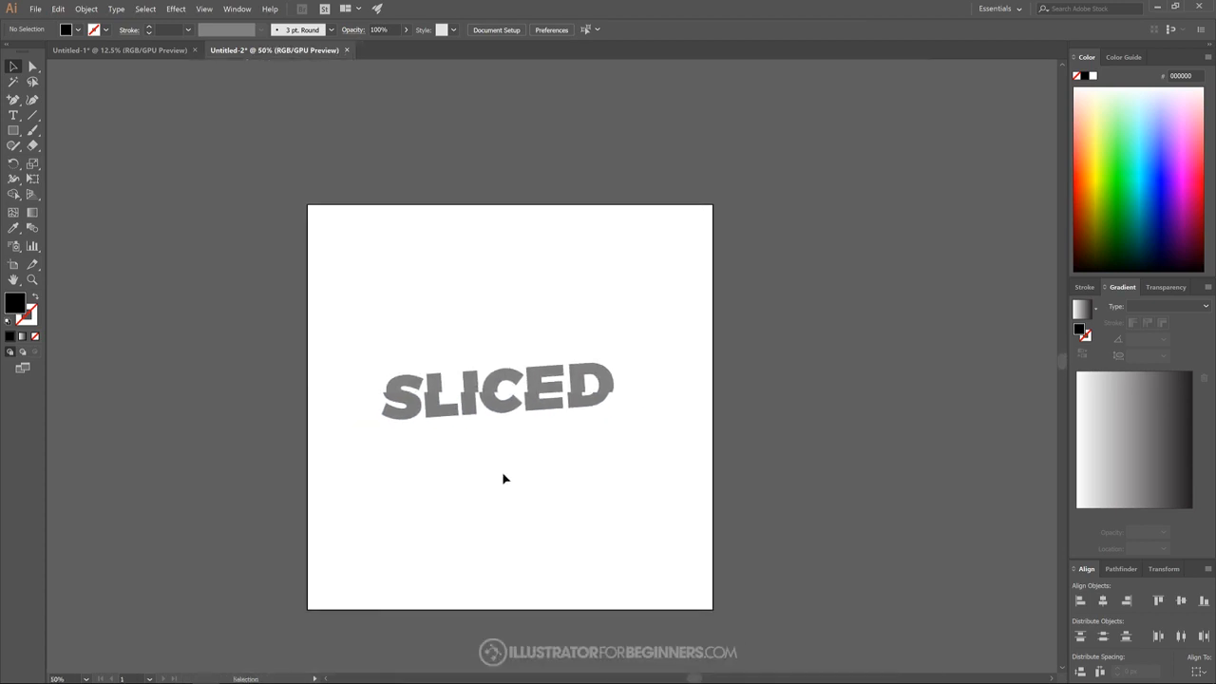
{"action": "left_click", "coordinate": [13, 131]}
{"action": "left_click_drag", "start_coordinate": [304, 201], "coordinate": [719, 615]}
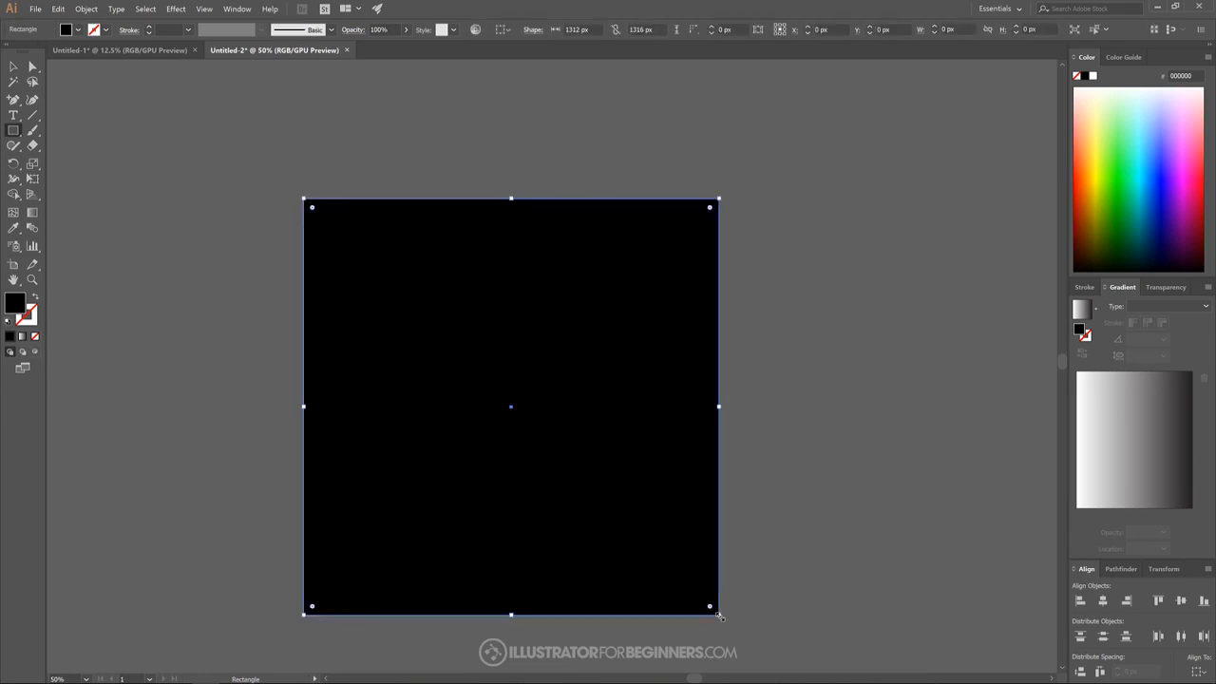
{"action": "left_click", "coordinate": [1078, 179]}
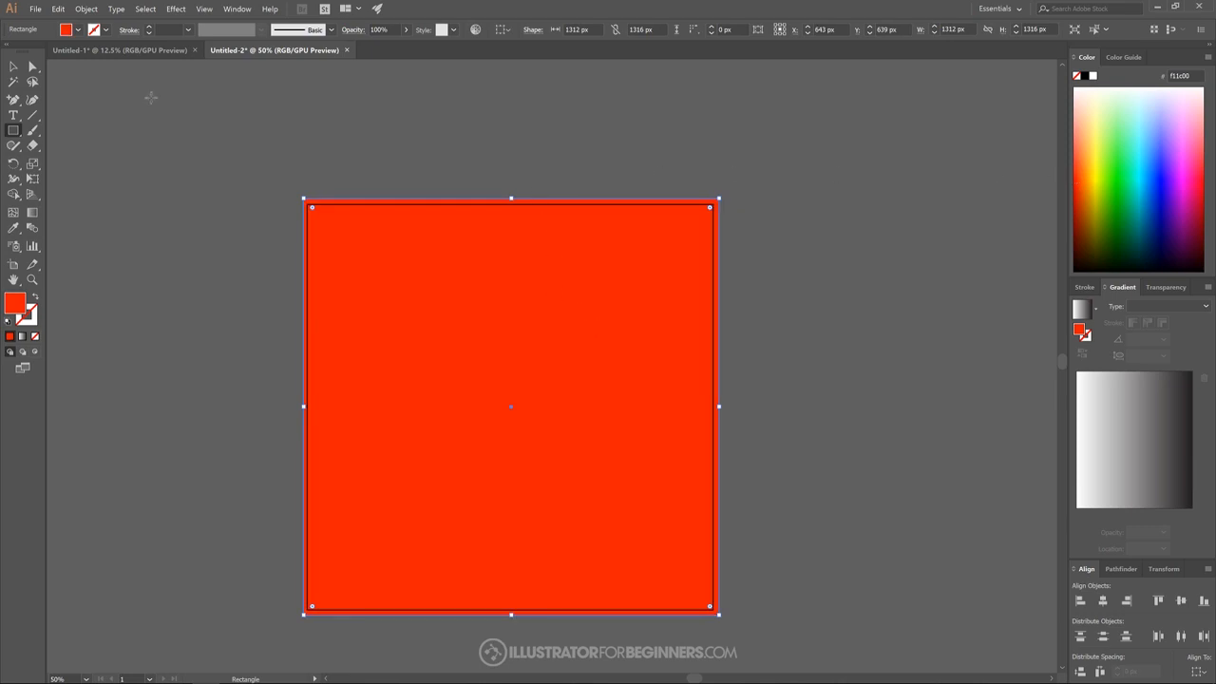
- Send the red rectangle to the back, behind the SLICED lettering, and deselect it
{"action": "left_click", "coordinate": [13, 67]}
{"action": "right_click", "coordinate": [467, 281]}
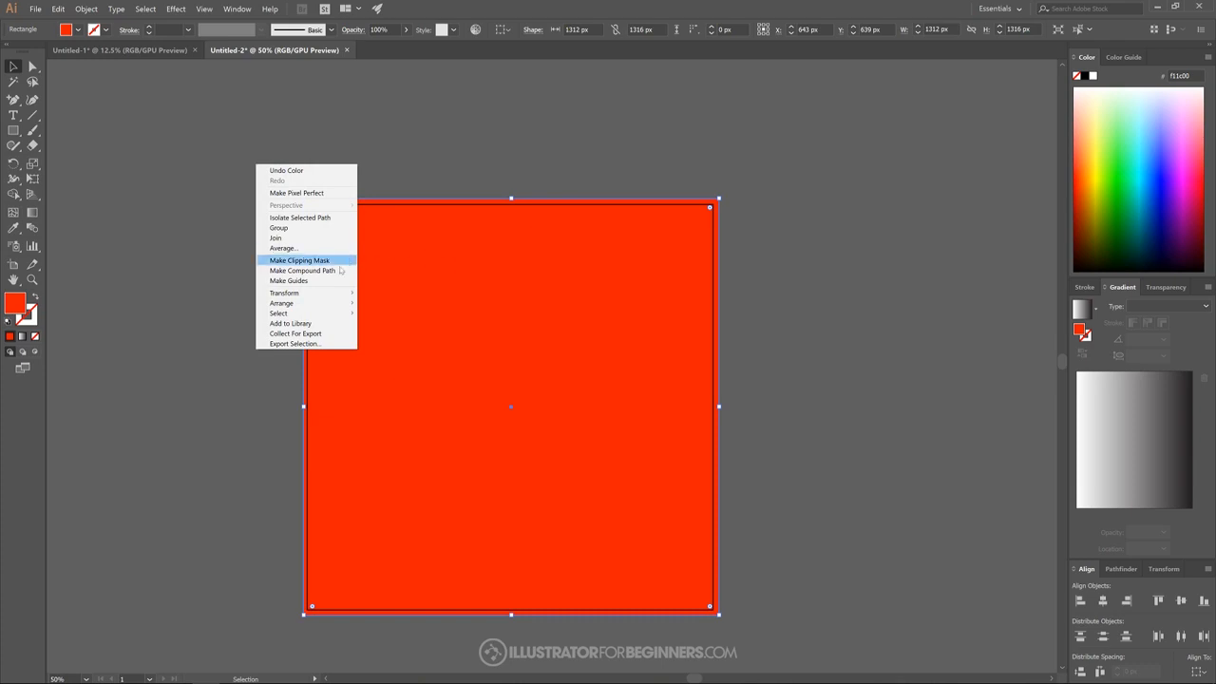
{"action": "mouse_move", "coordinate": [308, 304]}
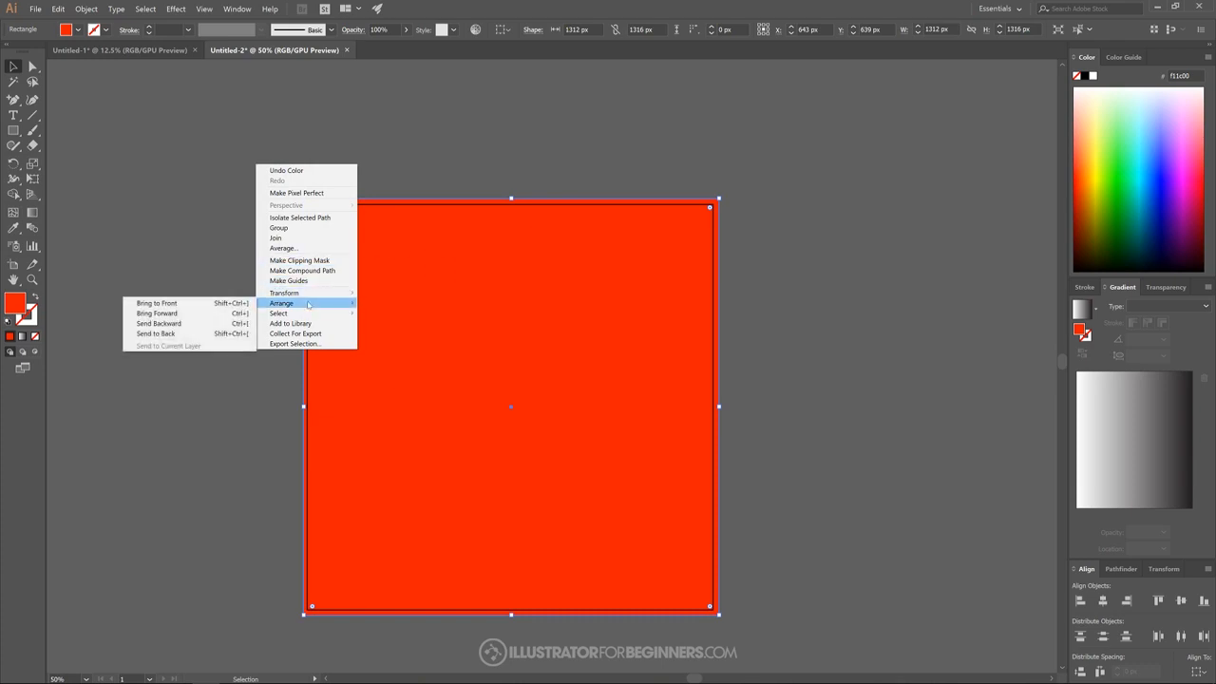
{"action": "left_click", "coordinate": [171, 334]}
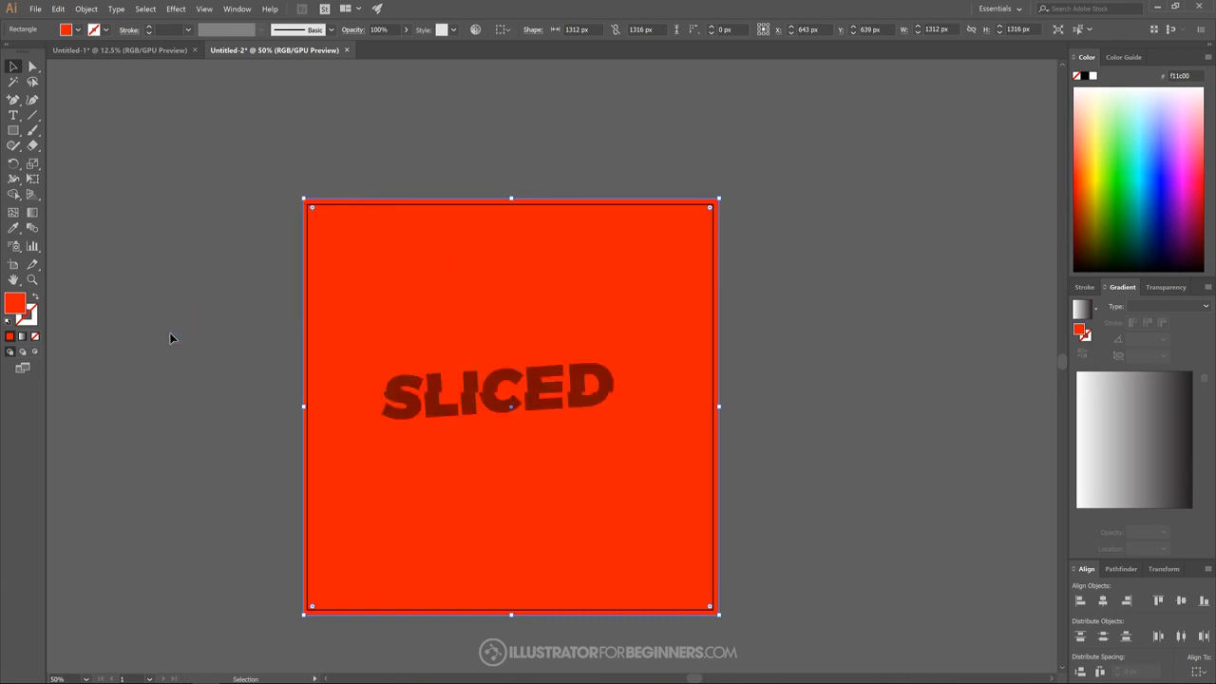
{"action": "left_click", "coordinate": [866, 369]}
- Select all upper letter pieces together with the lower half of SLICED and ungroup them
{"action": "left_click", "coordinate": [529, 401]}
{"action": "left_click", "coordinate": [493, 386]}
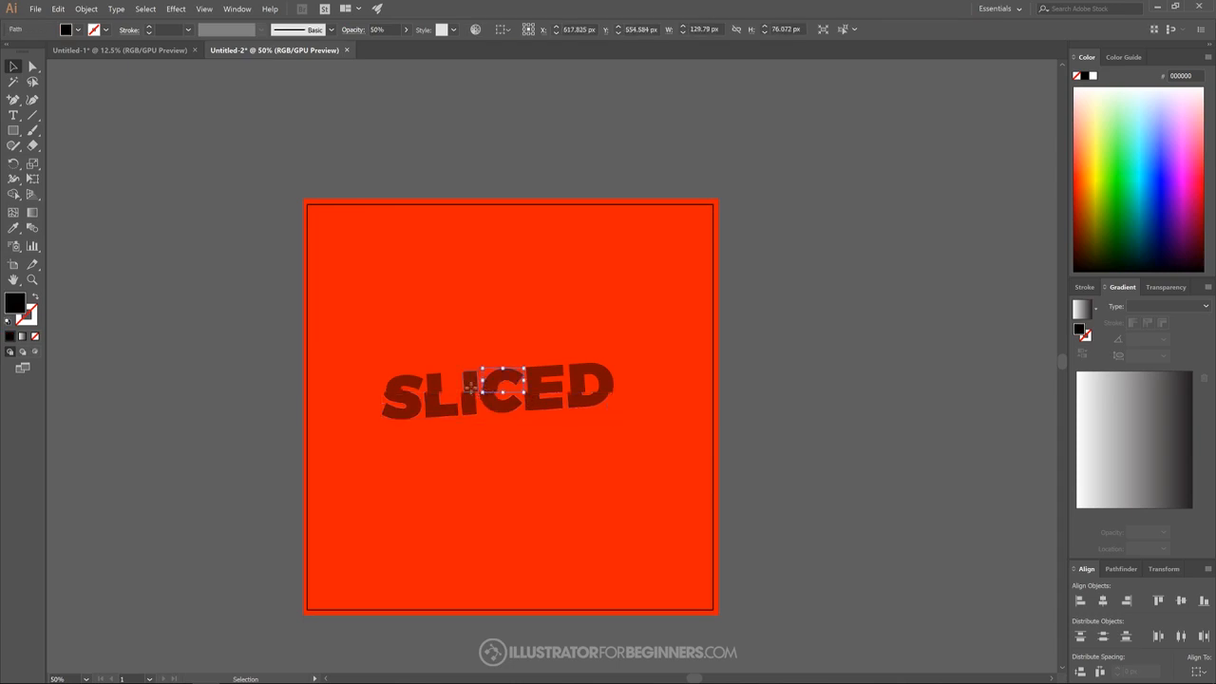
{"action": "left_click", "coordinate": [470, 383]}
{"action": "left_click", "coordinate": [434, 385]}
{"action": "left_click", "coordinate": [406, 386], "text": "shift"}
{"action": "left_click", "coordinate": [458, 384], "text": "shift"}
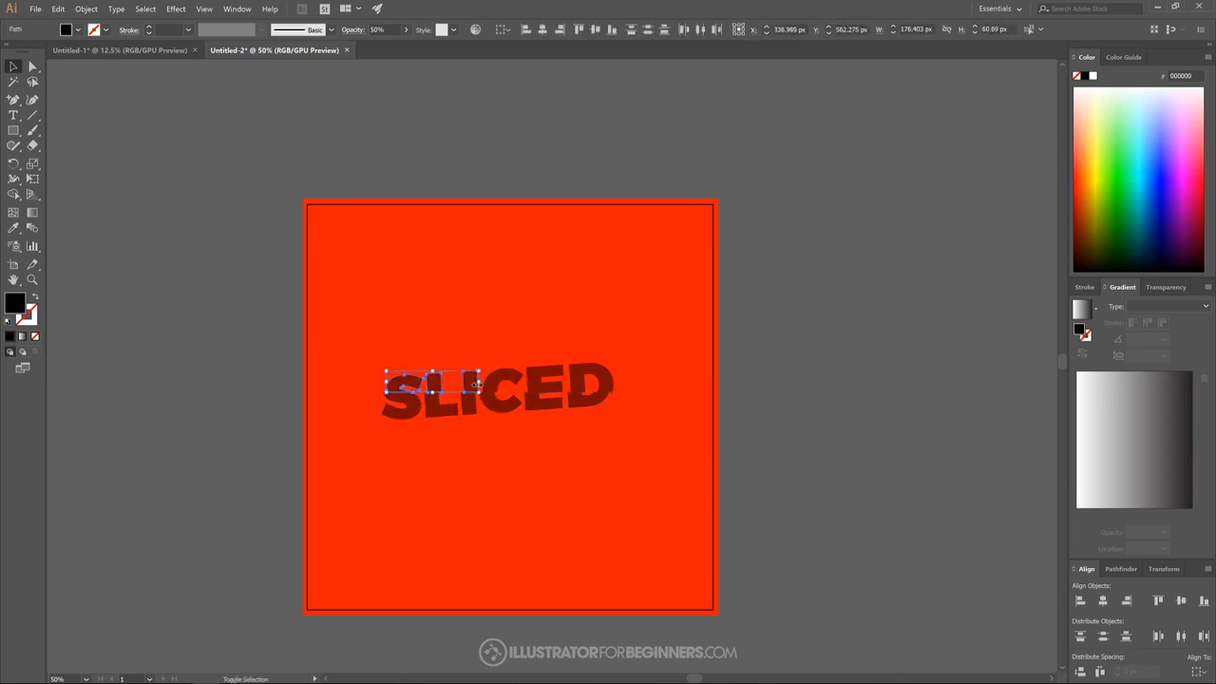
{"action": "left_click", "coordinate": [506, 384], "text": "shift"}
{"action": "left_click", "coordinate": [546, 375], "text": "shift"}
{"action": "left_click", "coordinate": [584, 377], "text": "shift"}
{"action": "left_click", "coordinate": [551, 406], "text": "shift"}
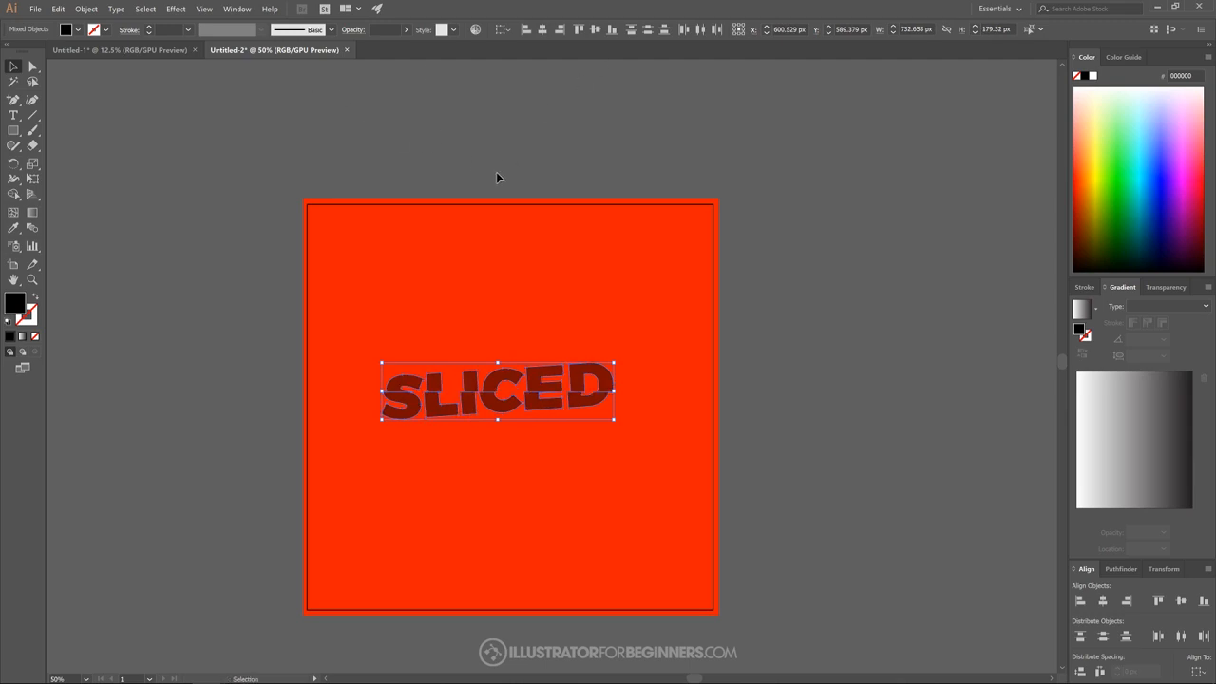
{"action": "key", "text": "ctrl+shift+g"}
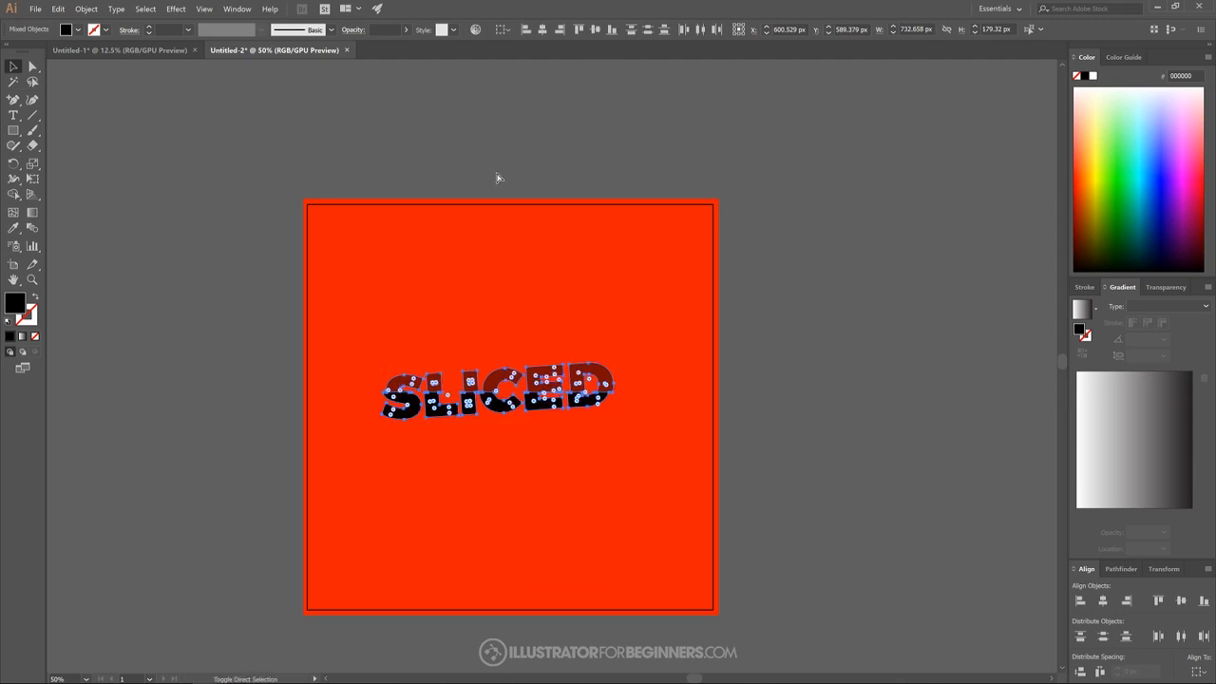
- Set the selected lettering's opacity to 100%, fill it with white, and deselect it
{"action": "left_click", "coordinate": [406, 31]}
{"action": "left_click_drag", "start_coordinate": [382, 45], "coordinate": [409, 45]}
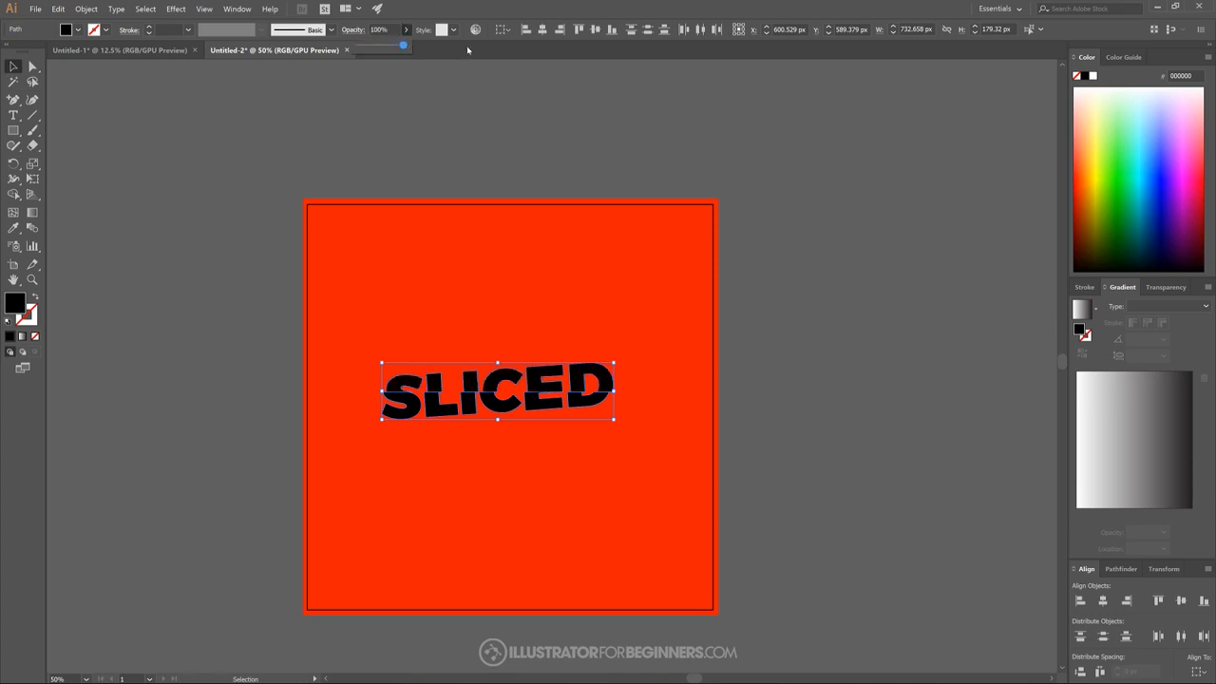
{"action": "left_click", "coordinate": [1091, 76]}
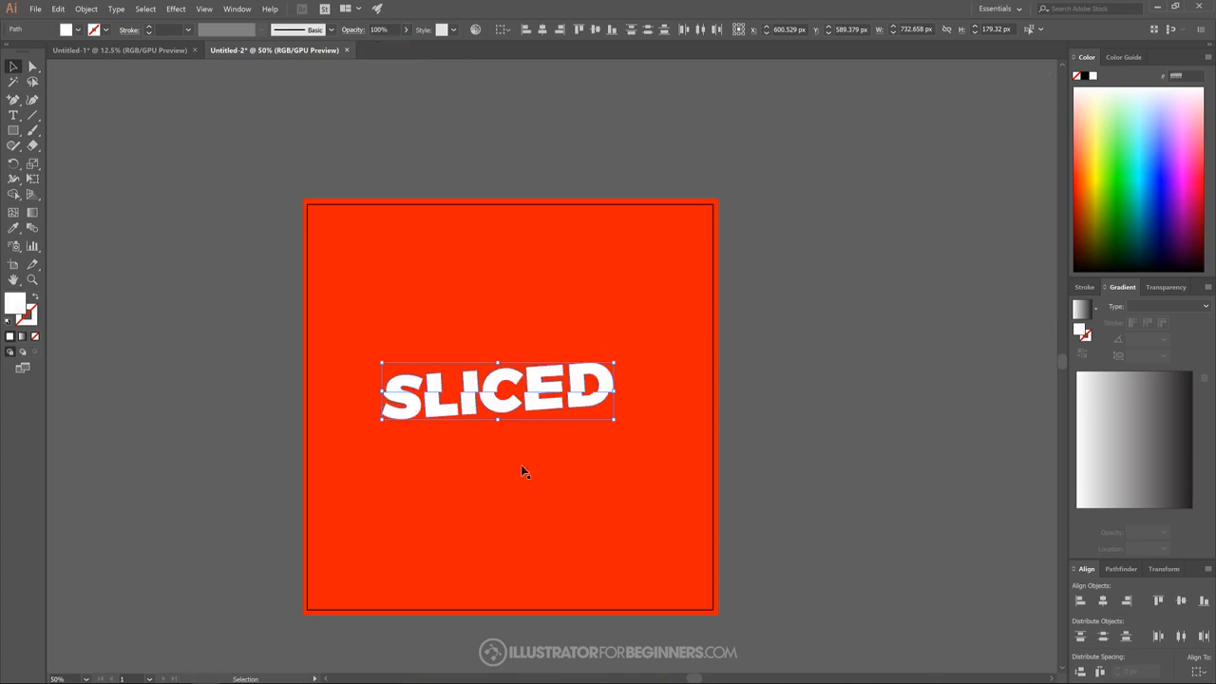
{"action": "left_click", "coordinate": [827, 301]}
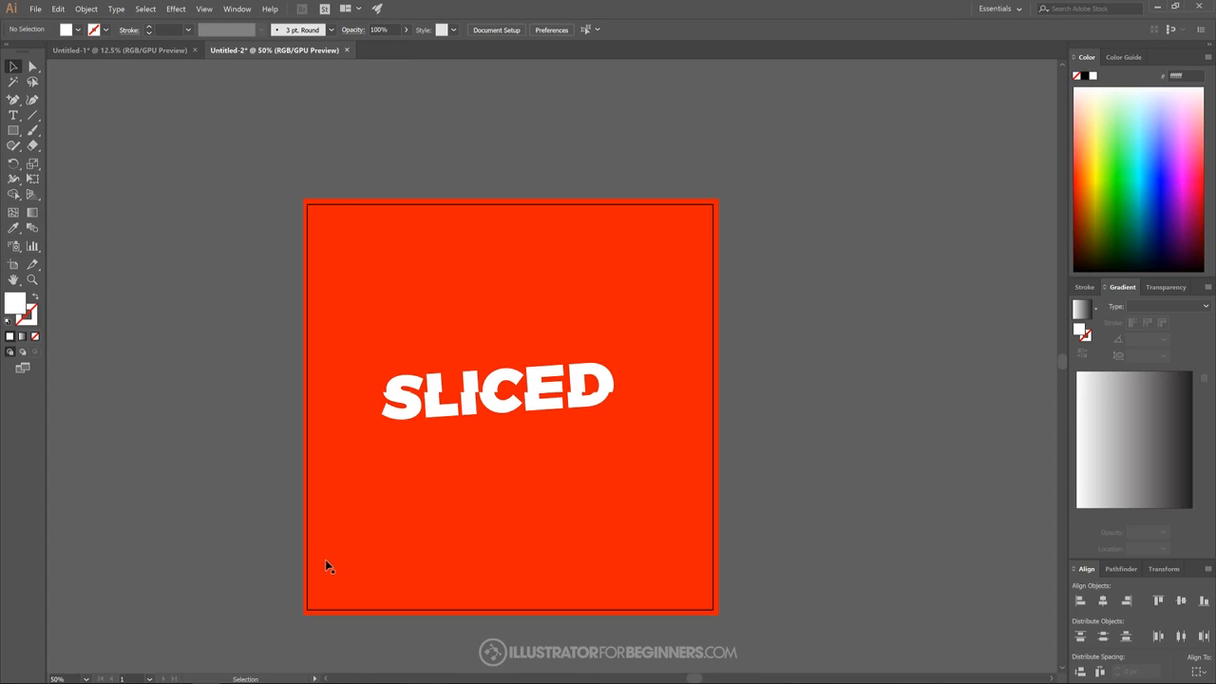
- Select the upper halves of all six letters in SLICED and group them
{"action": "scroll", "coordinate": [364, 554], "scroll_direction": "up", "scroll_amount": 1}
{"action": "left_click_drag", "start_coordinate": [588, 448], "coordinate": [555, 452]}
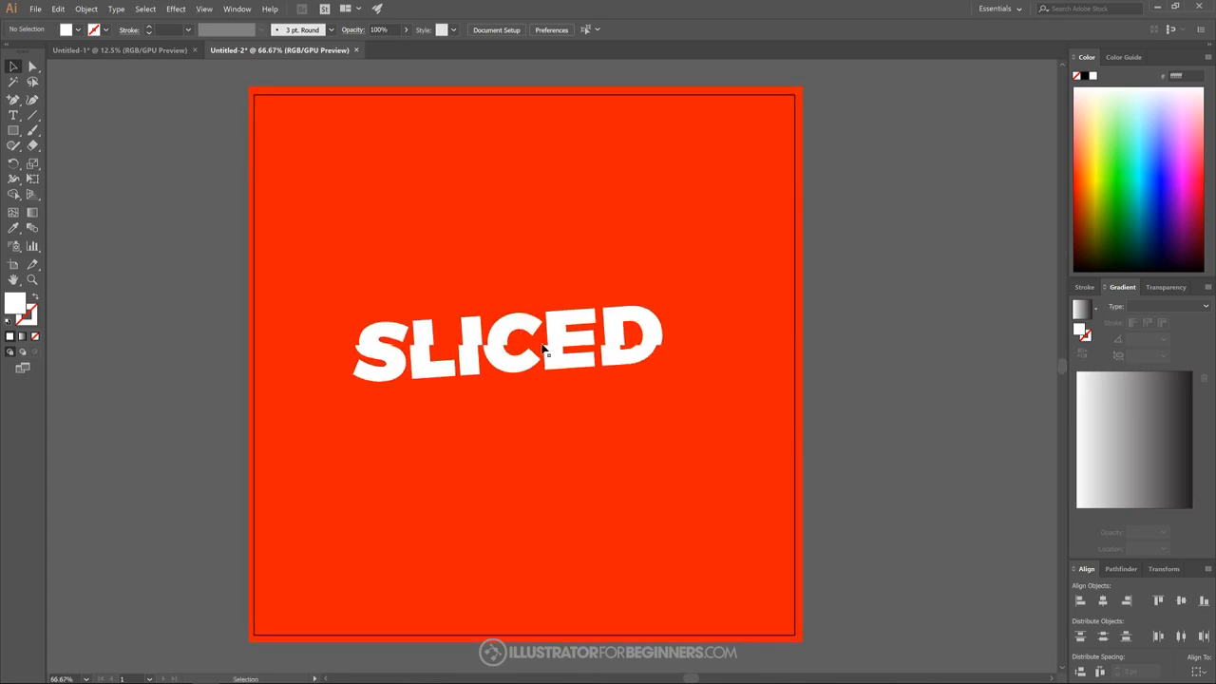
{"action": "left_click", "coordinate": [397, 334]}
{"action": "left_click", "coordinate": [422, 331], "text": "shift"}
{"action": "left_click", "coordinate": [472, 329], "text": "shift"}
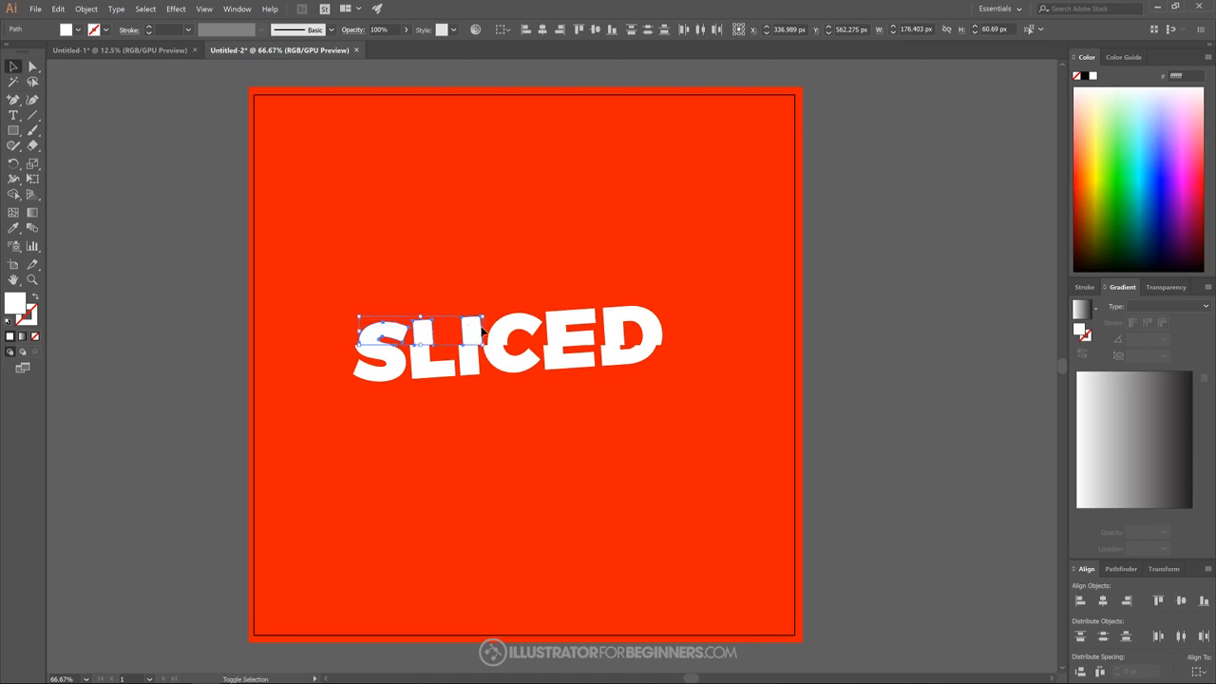
{"action": "left_click", "coordinate": [519, 326], "text": "shift"}
{"action": "left_click", "coordinate": [558, 327], "text": "shift"}
{"action": "left_click", "coordinate": [634, 327], "text": "shift"}
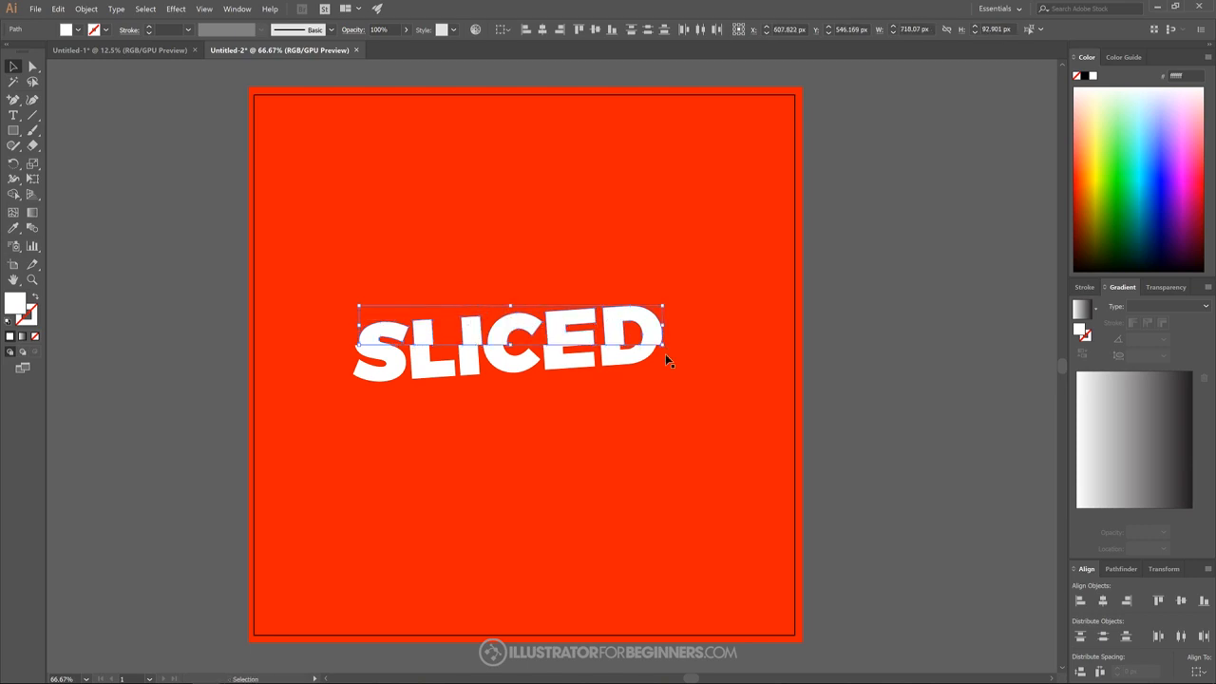
{"action": "key", "text": "a"}
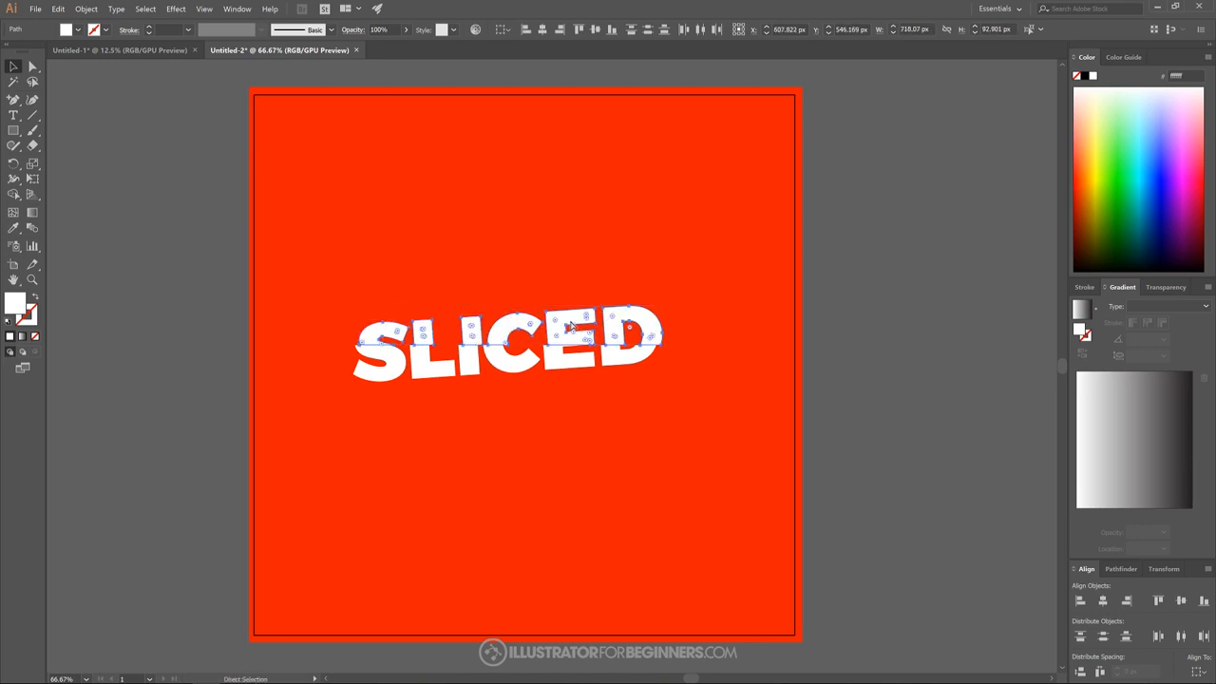
{"action": "key", "text": "v"}
{"action": "key", "text": "ctrl+g"}
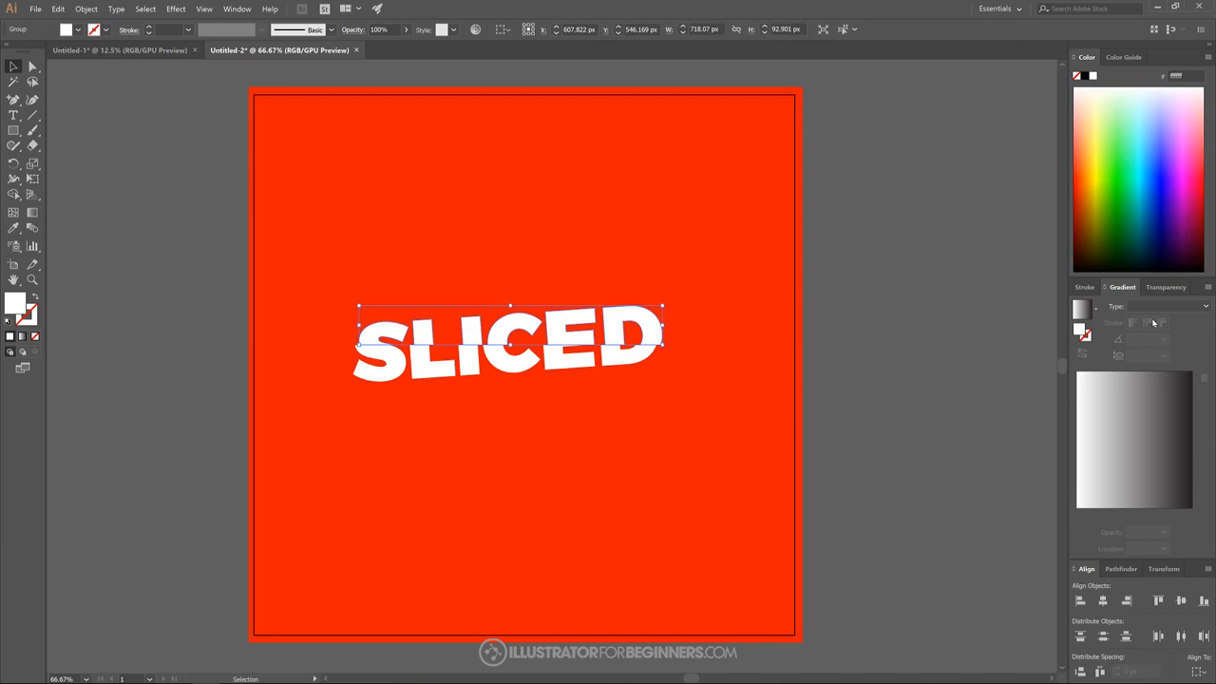
- Fill the grouped upper letter halves with a linear white-to-black gradient and activate the Gradient tool
{"action": "left_click", "coordinate": [1192, 307]}
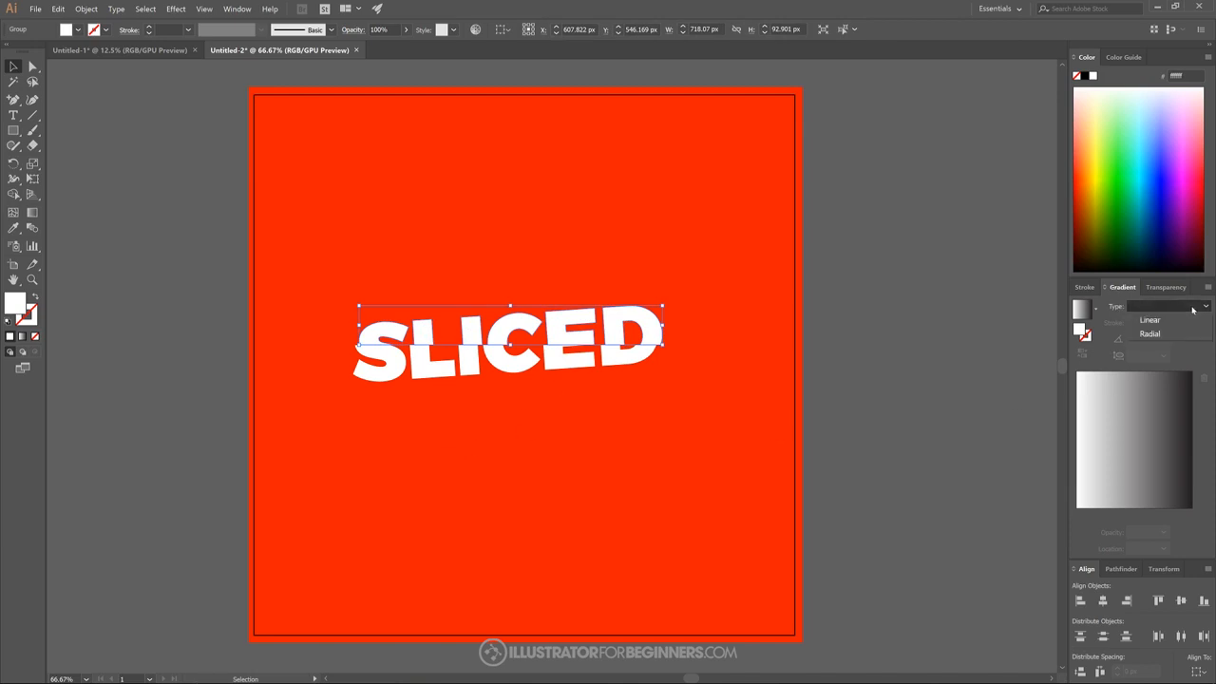
{"action": "left_click", "coordinate": [1174, 320]}
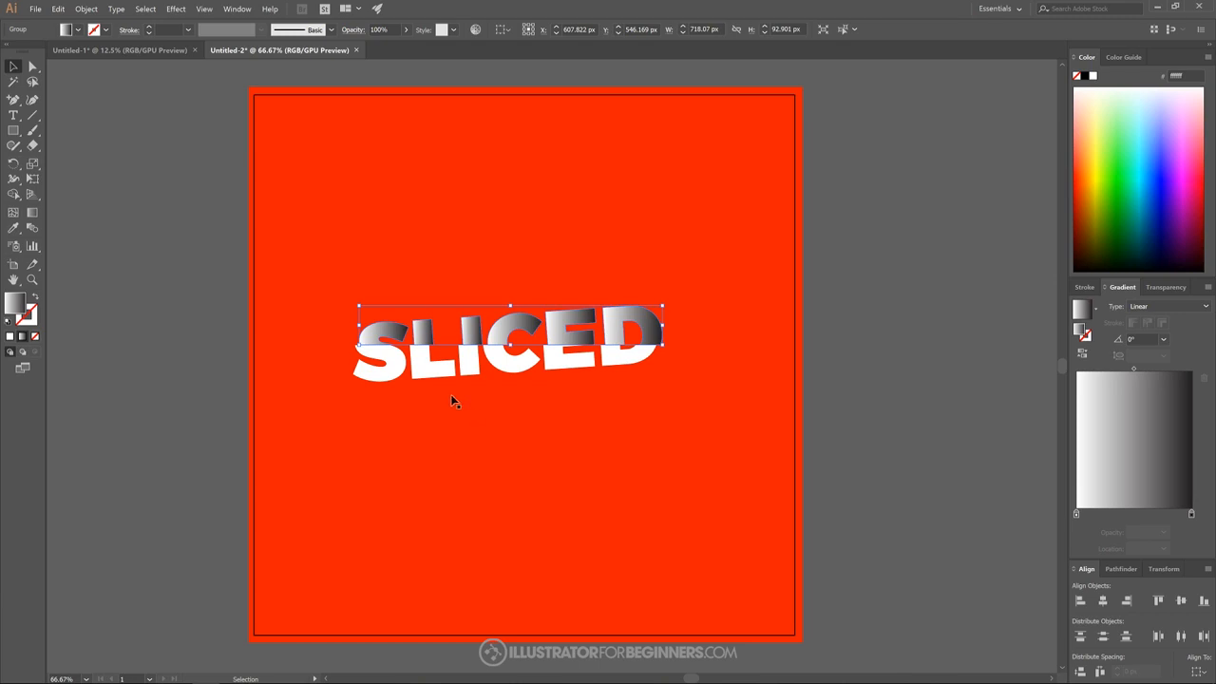
{"action": "left_click", "coordinate": [31, 215]}
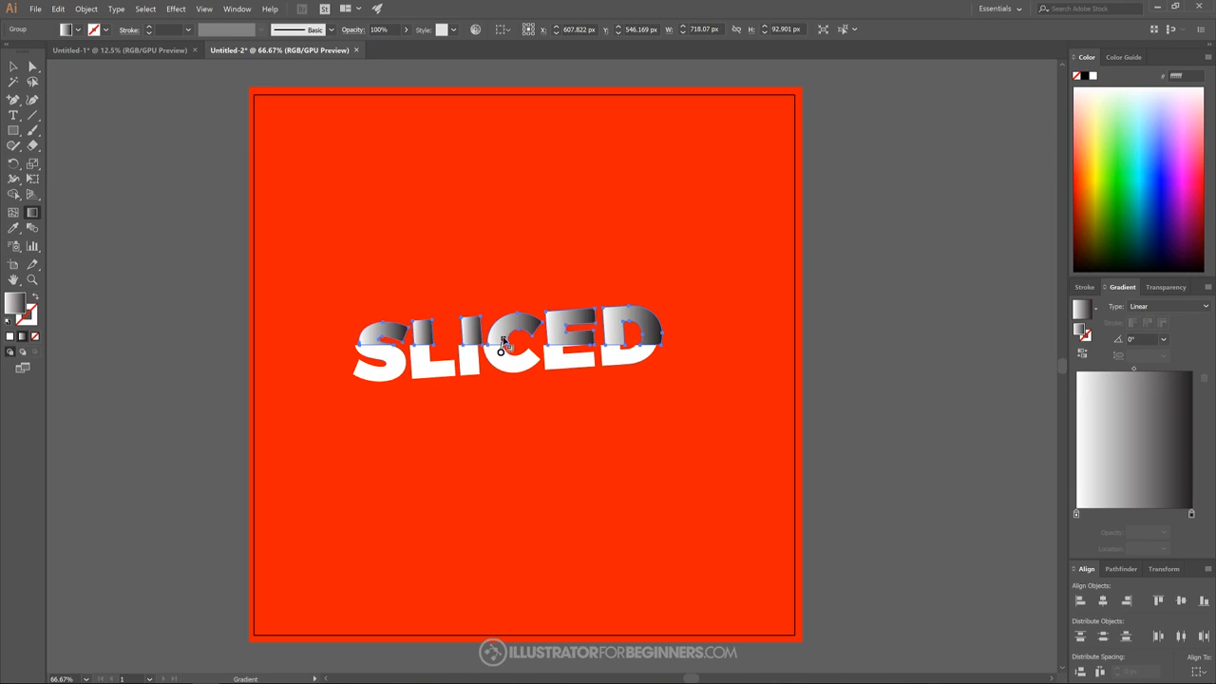
{"action": "left_click_drag", "start_coordinate": [496, 350], "coordinate": [503, 336]}
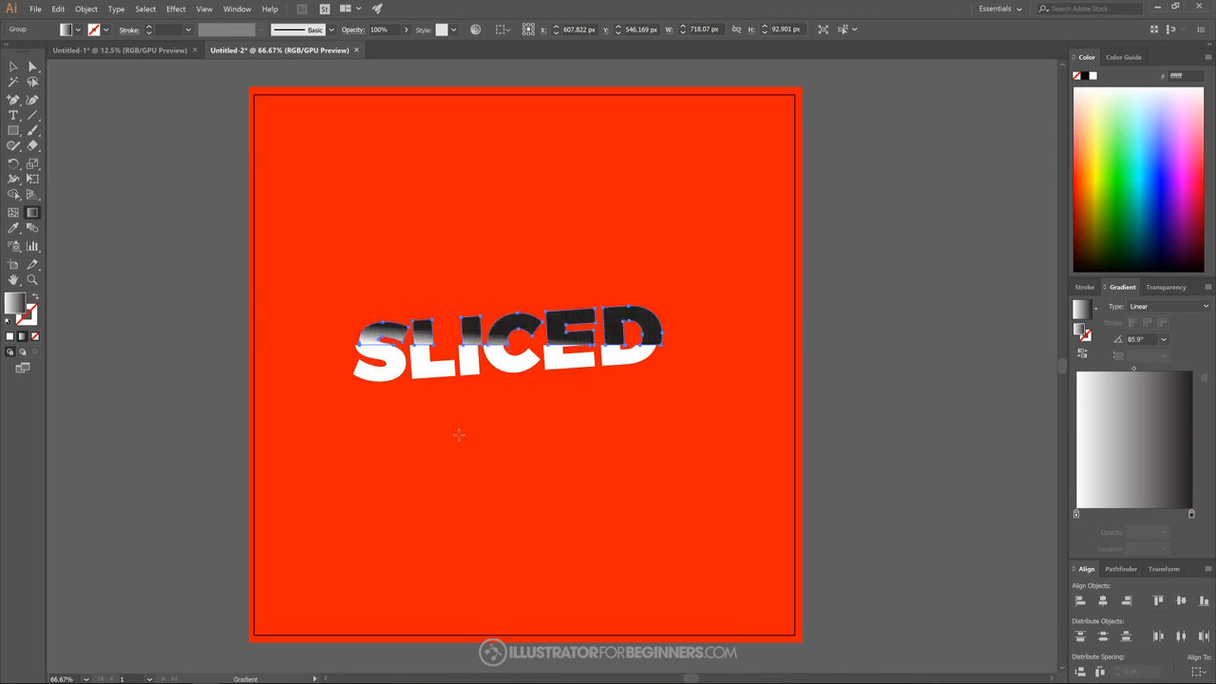
{"action": "key", "text": "ctrl+z"}
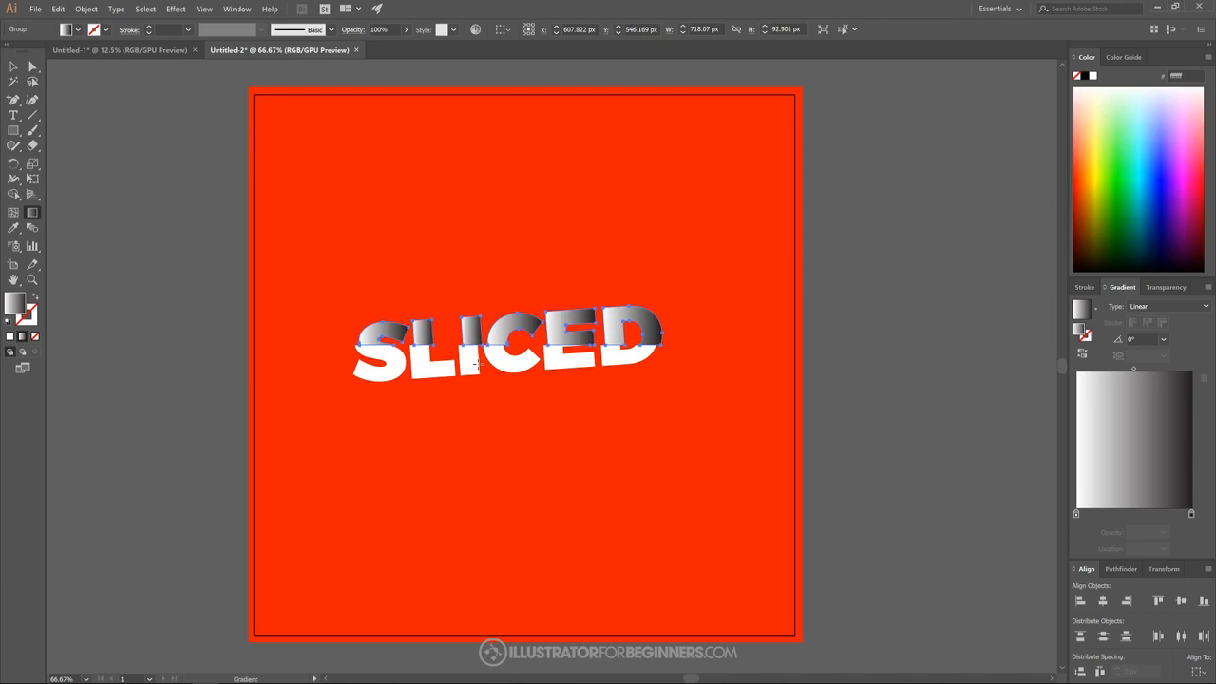
{"action": "scroll", "coordinate": [482, 339], "scroll_direction": "up", "scroll_amount": 2}
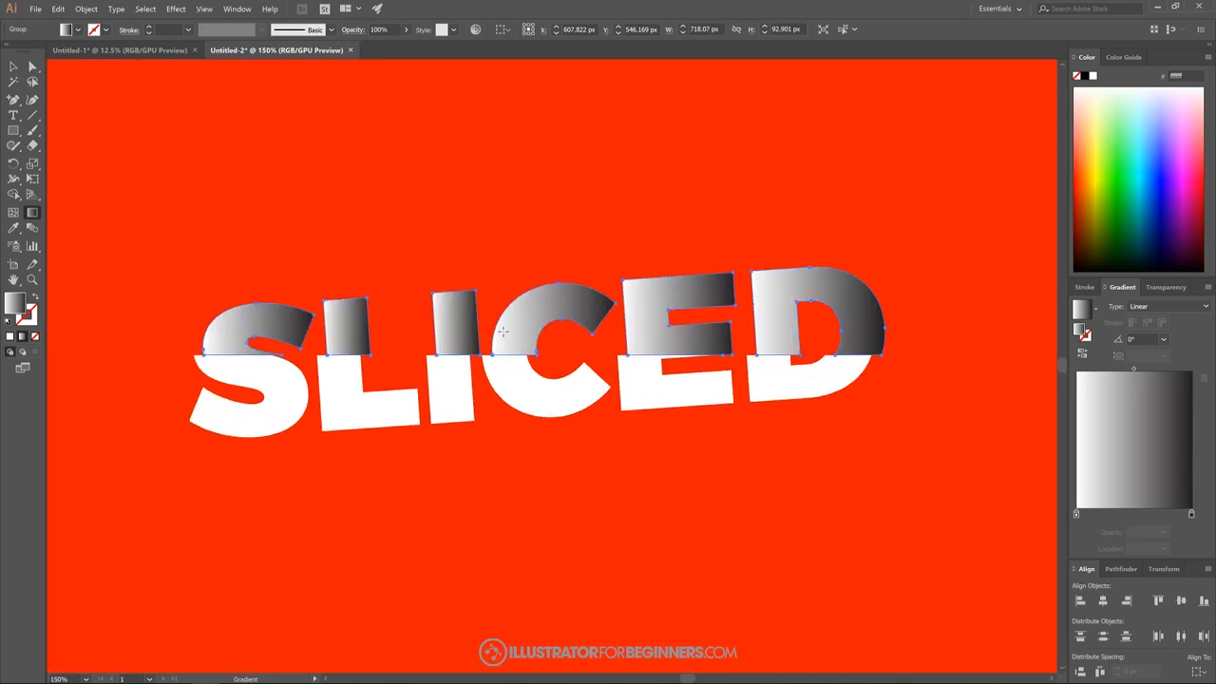
{"action": "left_click_drag", "start_coordinate": [519, 329], "coordinate": [519, 371]}
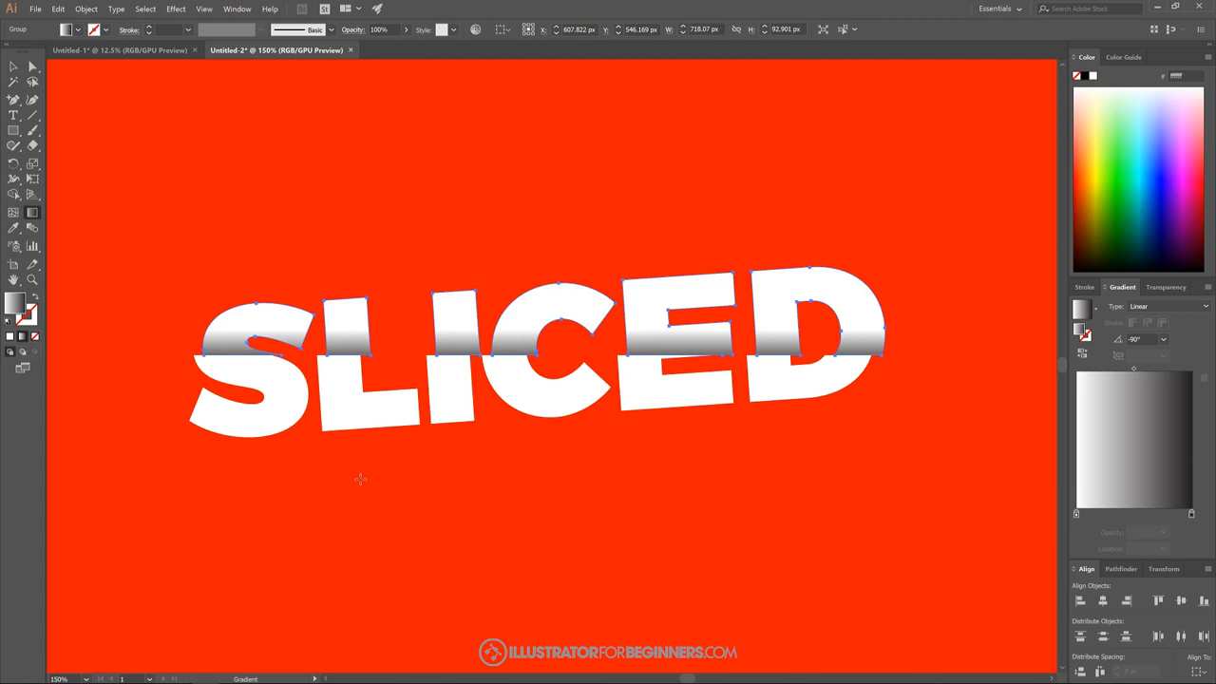
{"action": "key", "text": "ctrl+z"}
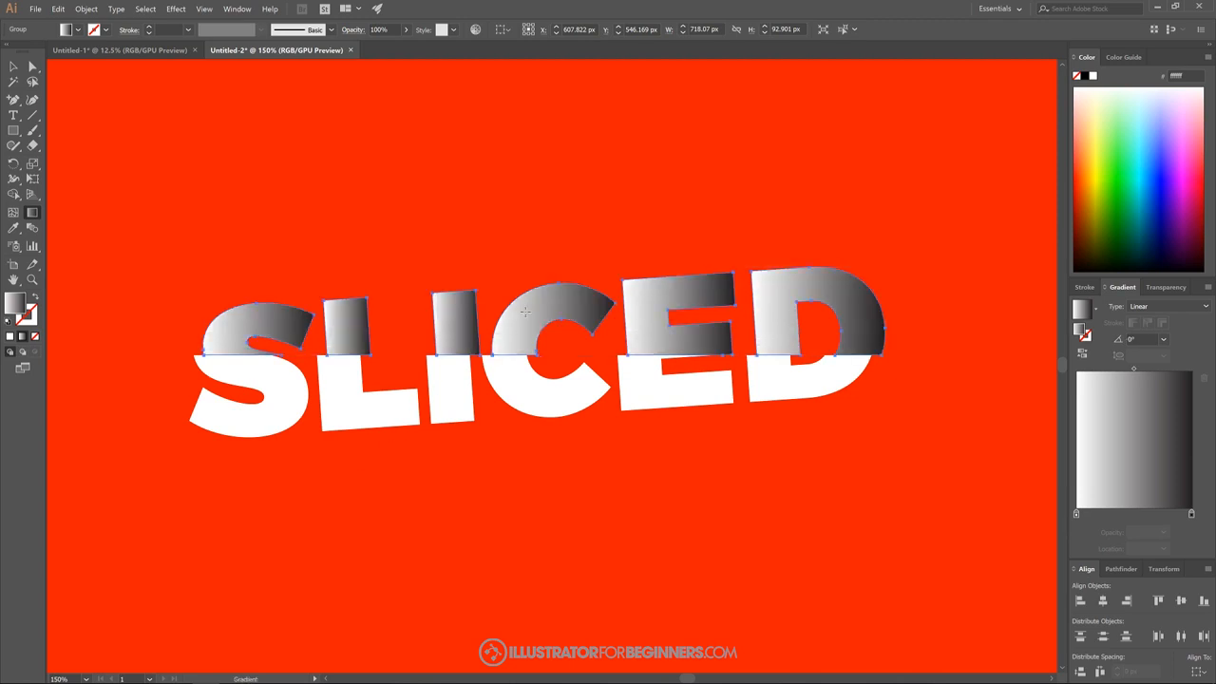
- Run the upper halves' gradient vertically at -90°, from white near the letter tops to dark past the cut, and deselect them
{"action": "left_click_drag", "start_coordinate": [525, 302], "coordinate": [525, 373]}
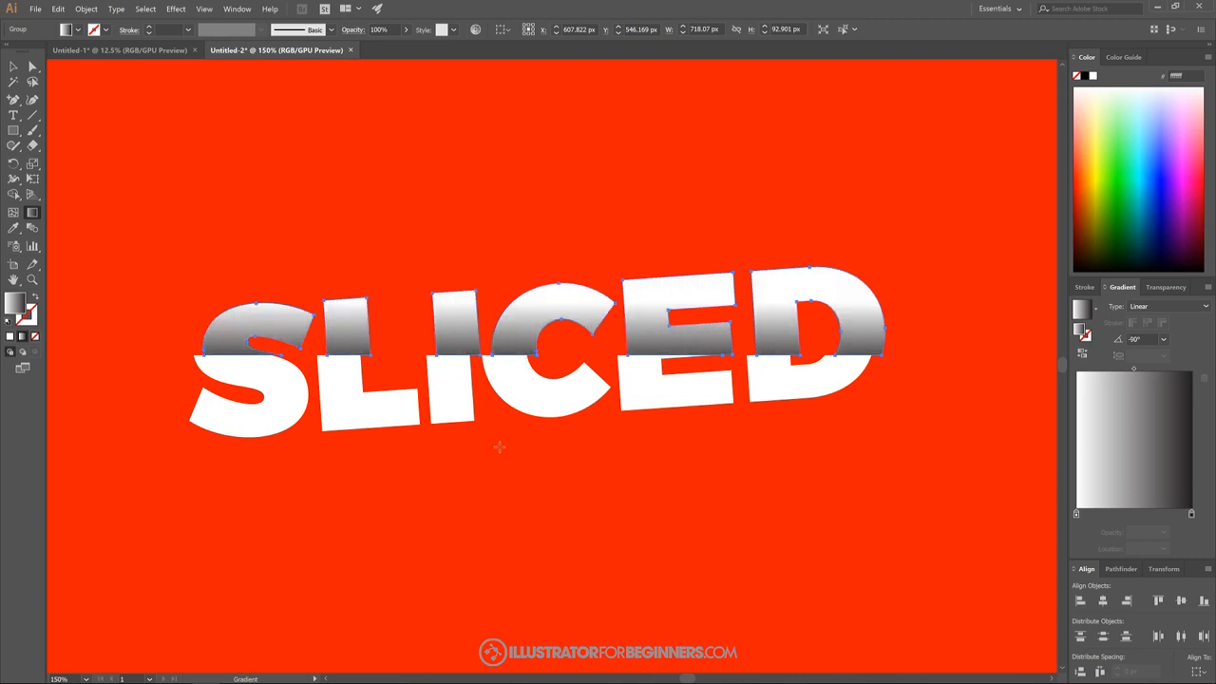
{"action": "scroll", "coordinate": [501, 447], "scroll_direction": "down", "scroll_amount": 3}
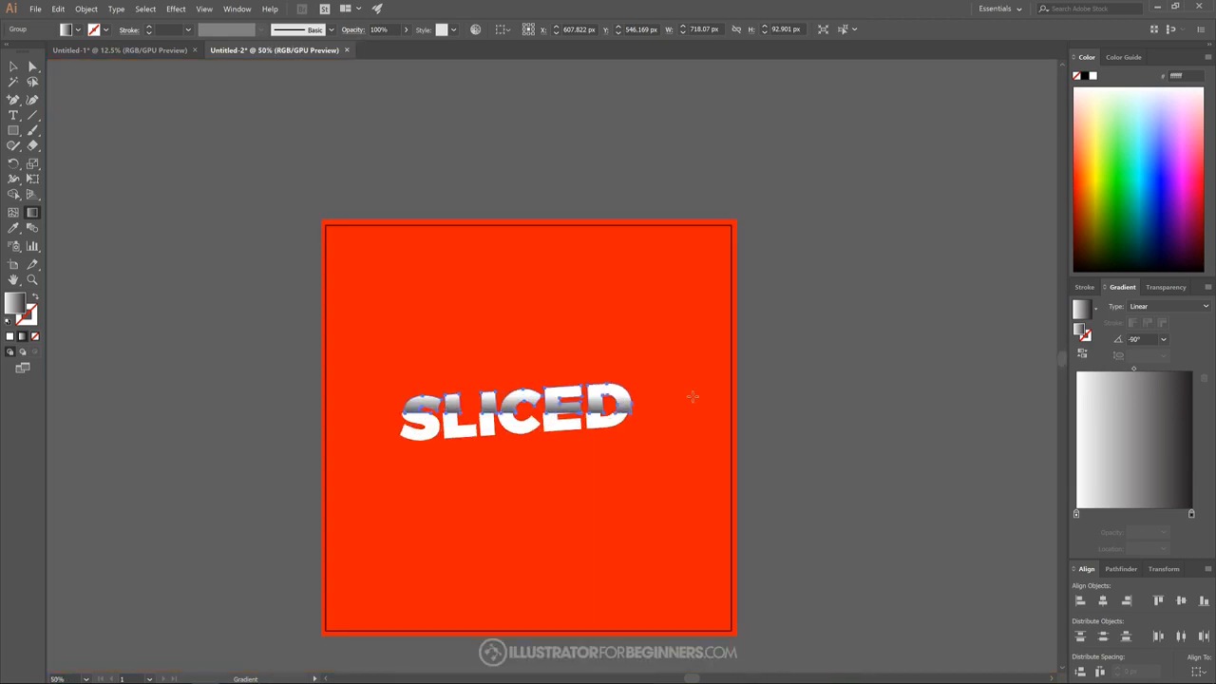
{"action": "key", "text": "v"}
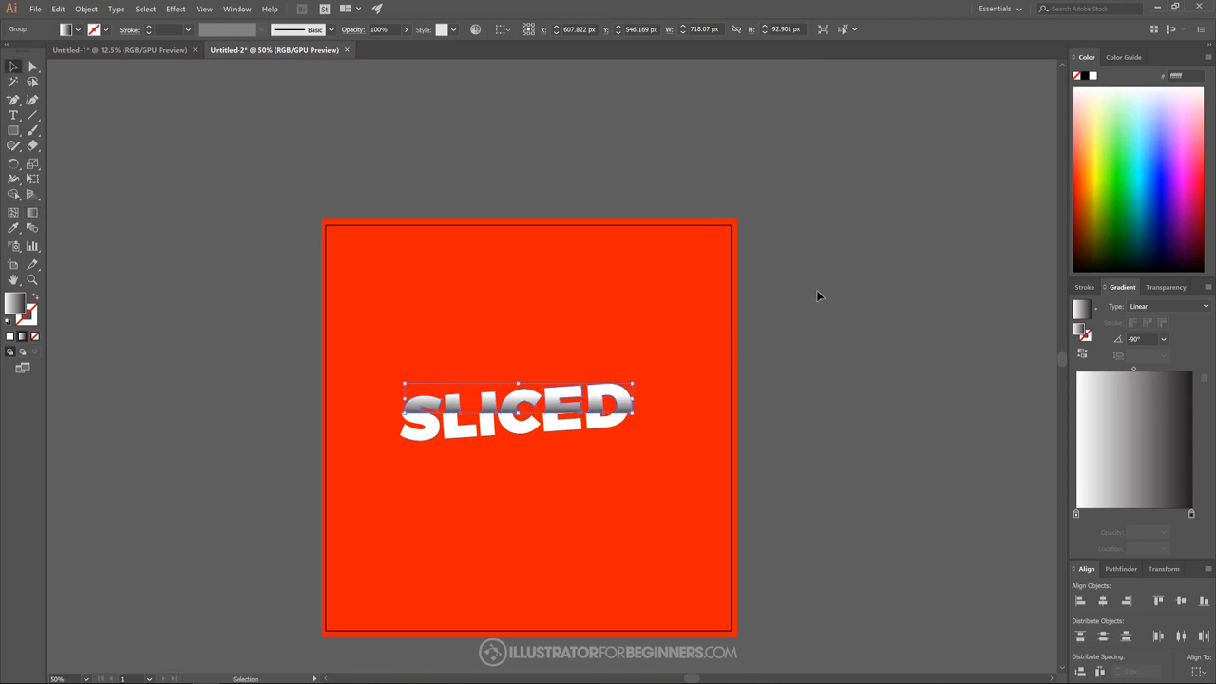
{"action": "left_click", "coordinate": [816, 295]}
{"action": "scroll", "coordinate": [592, 407], "scroll_direction": "up", "scroll_amount": 3}
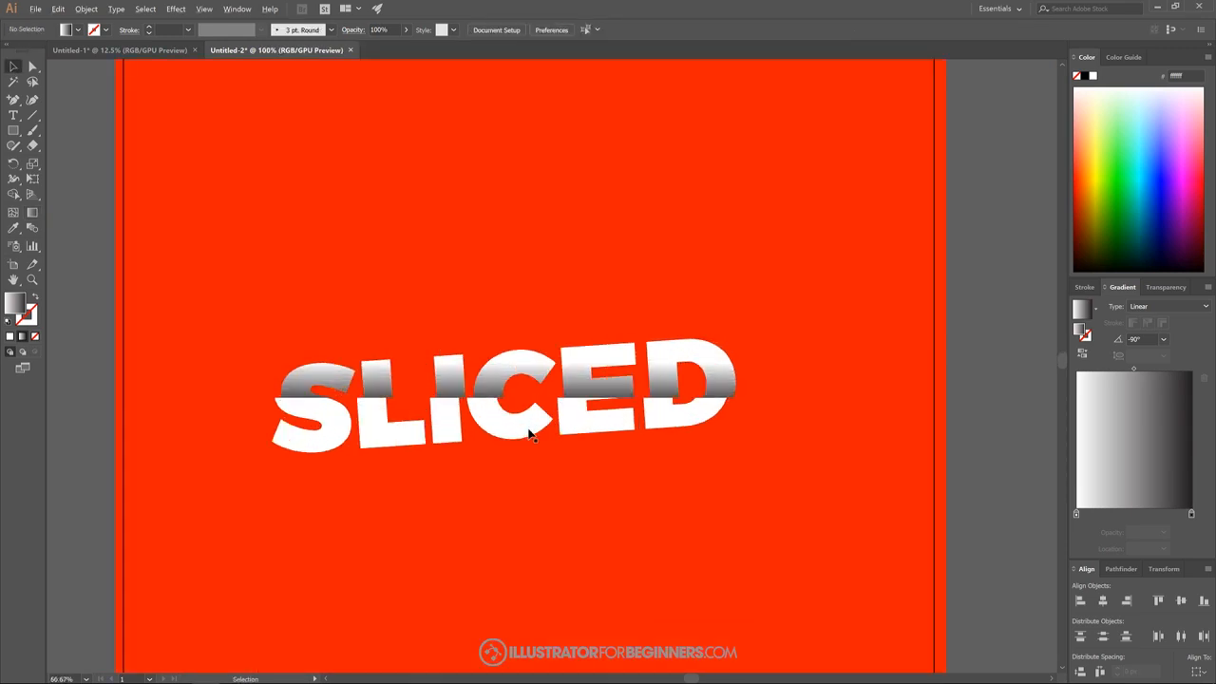
- Redraw the upper halves' gradient at -90°, starting lower in the letters and ending well below the cut for softer shading, and deselect
{"action": "left_click", "coordinate": [533, 344]}
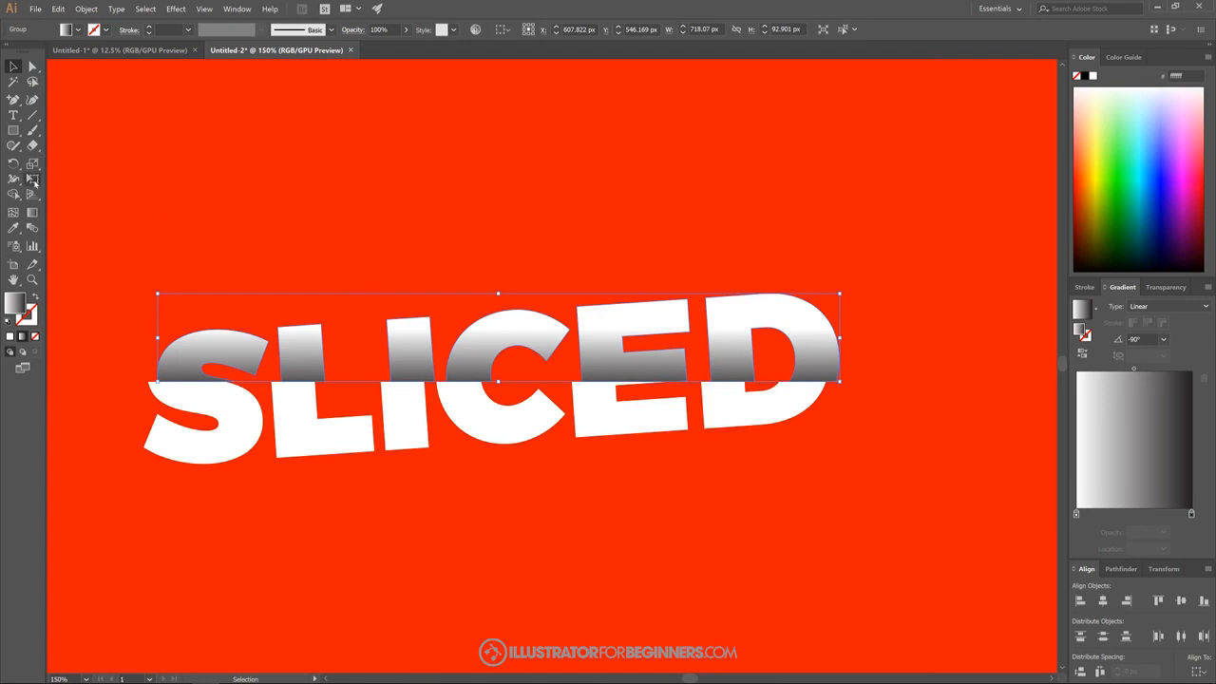
{"action": "left_click", "coordinate": [32, 211]}
{"action": "left_click_drag", "start_coordinate": [471, 350], "coordinate": [482, 422]}
{"action": "scroll", "coordinate": [455, 442], "scroll_direction": "down", "scroll_amount": 4}
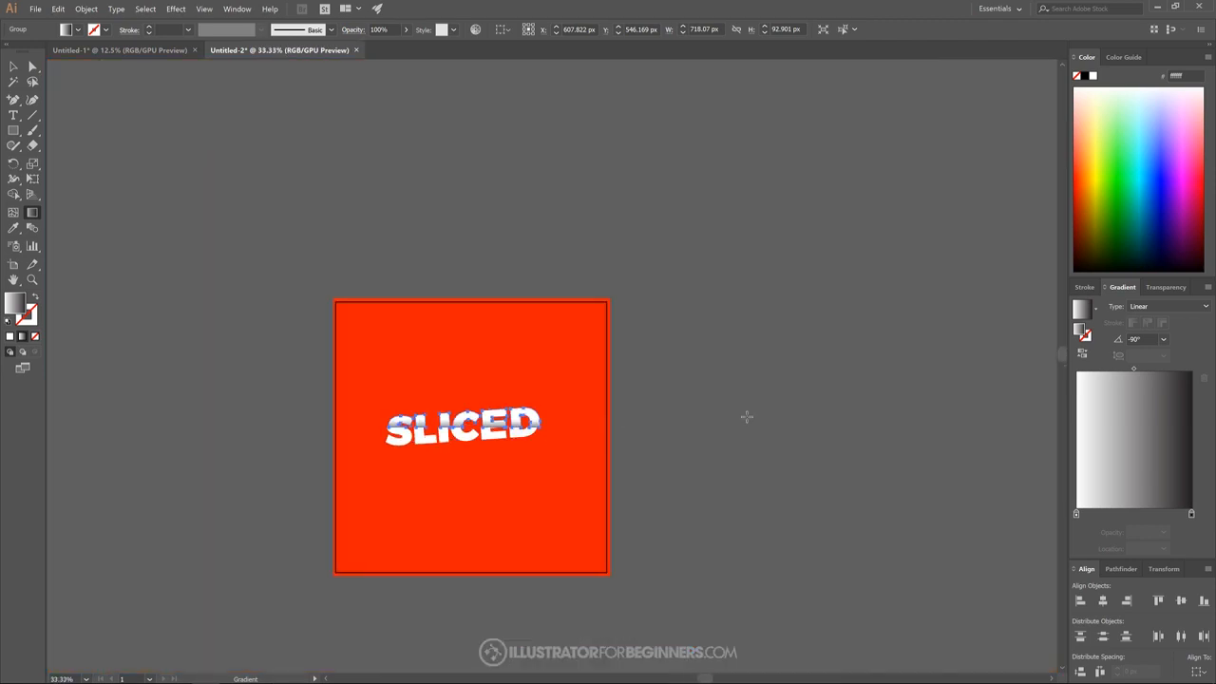
{"action": "key", "text": "v"}
{"action": "left_click", "coordinate": [664, 444]}
{"action": "left_click_drag", "start_coordinate": [672, 431], "coordinate": [728, 412]}
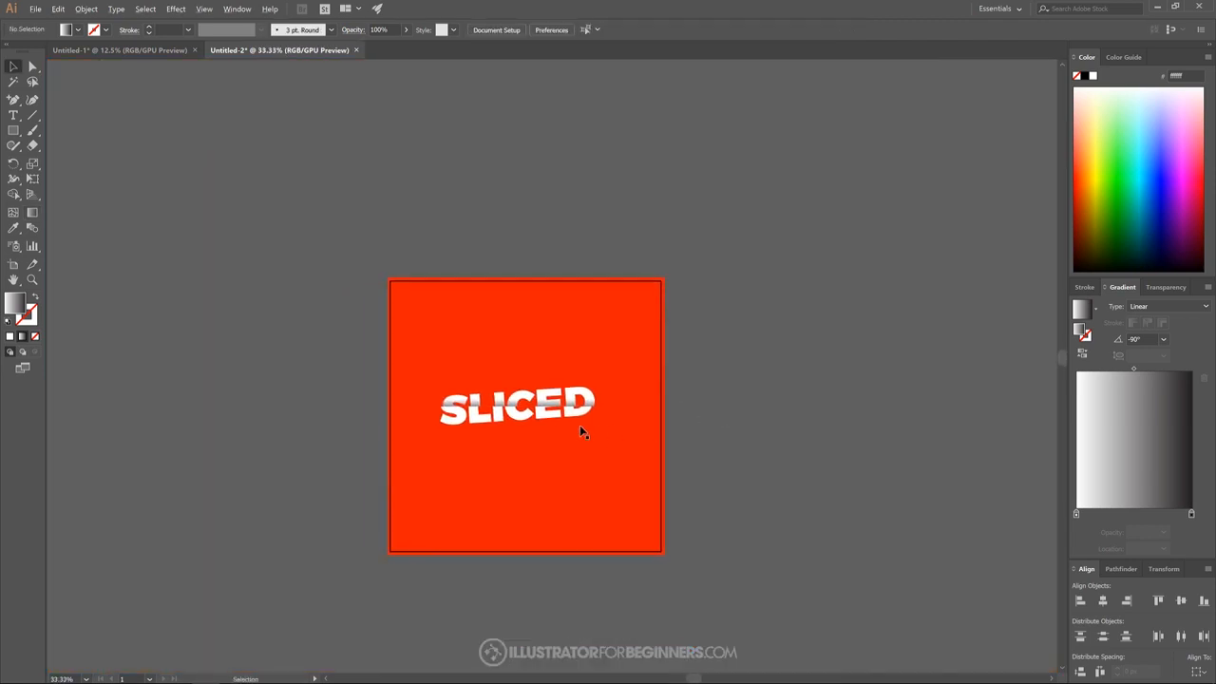
{"action": "scroll", "coordinate": [580, 426], "scroll_direction": "up", "scroll_amount": 1}
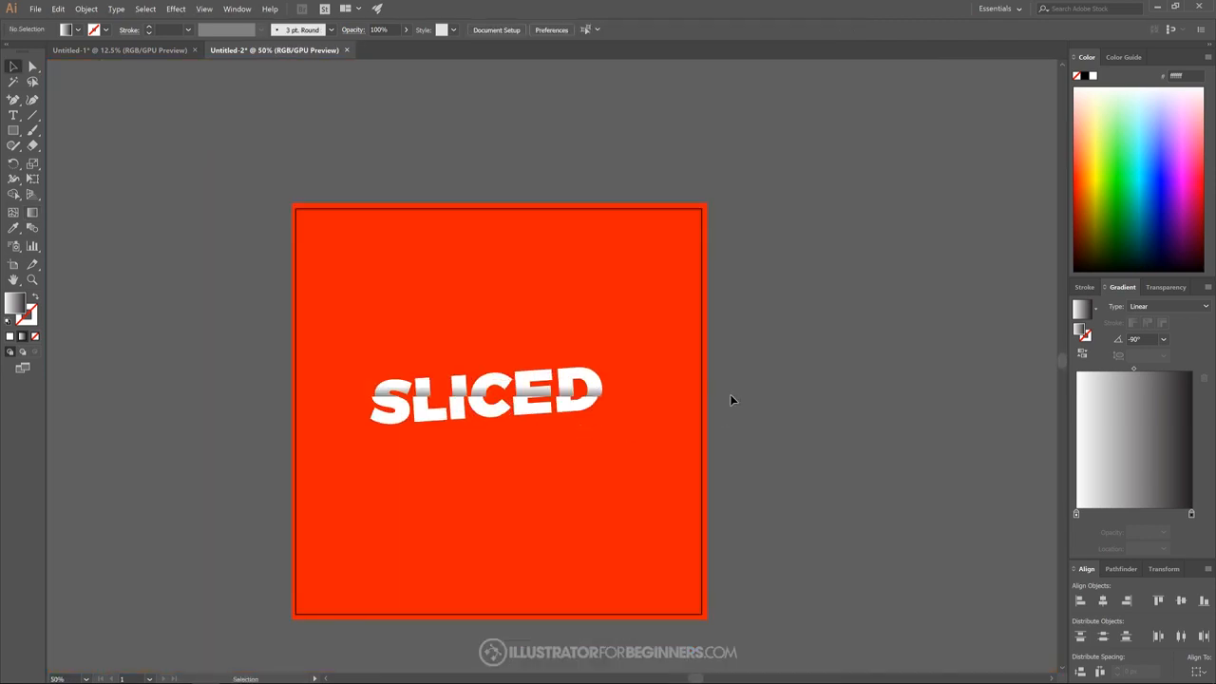